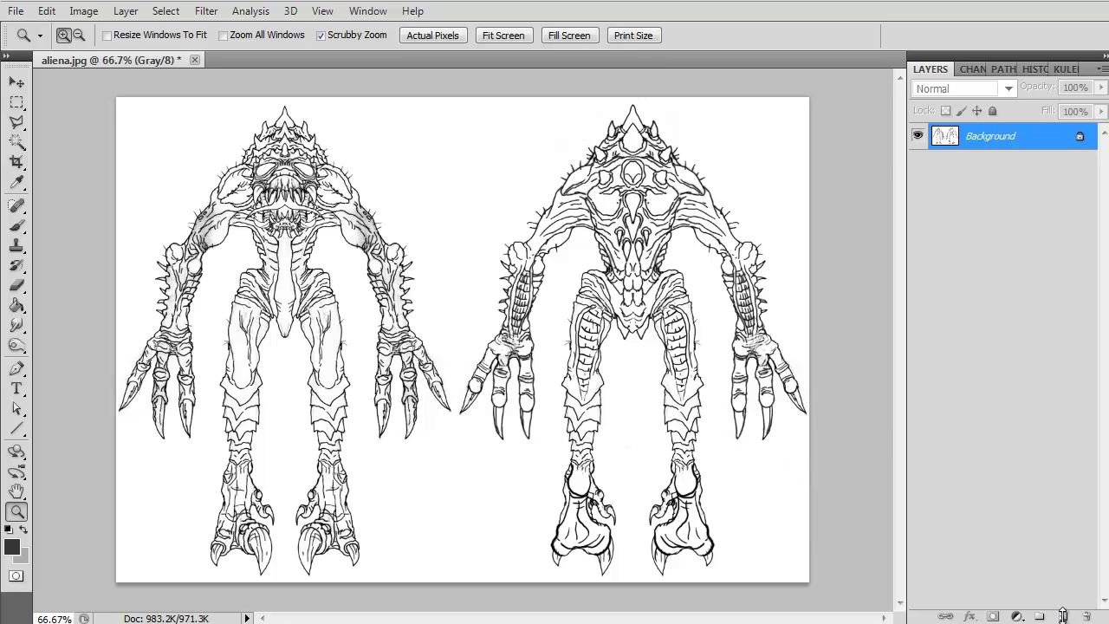
- Add two new empty layers, select Layer 1 and set the foreground colour to red
left_click(1063, 616)
left_click(1063, 616)
left_click(1063, 616)
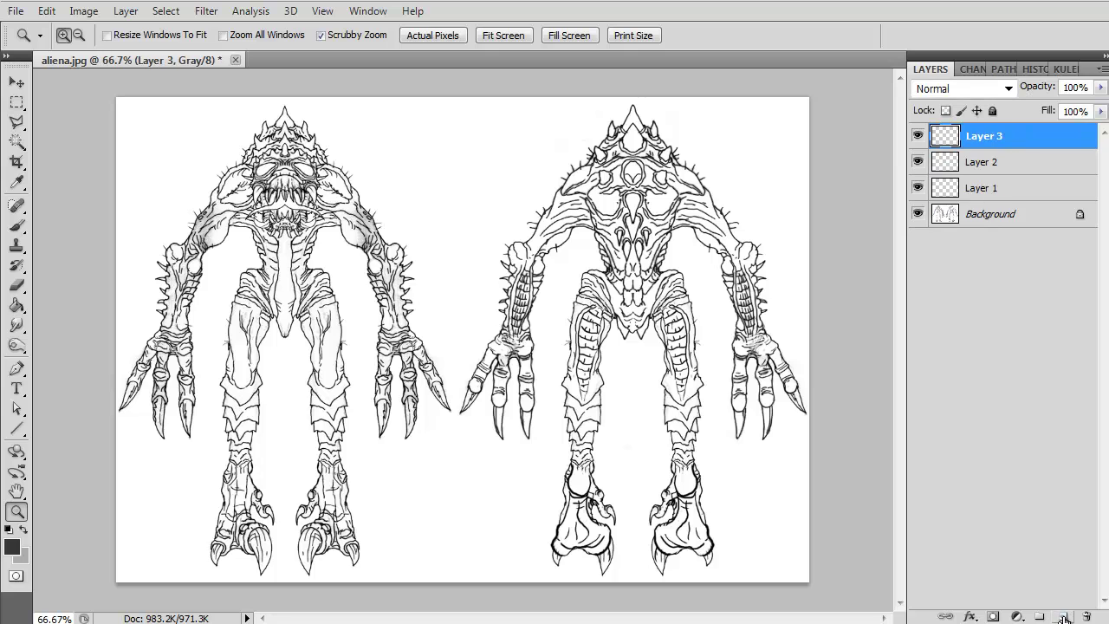
left_click(996, 189)
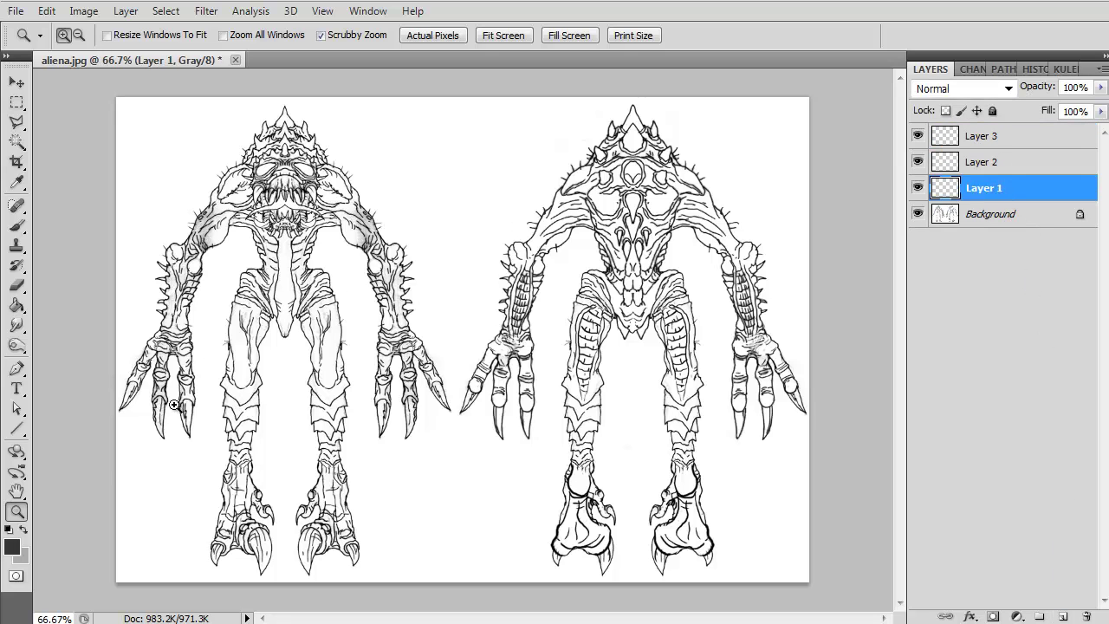
left_click(12, 544)
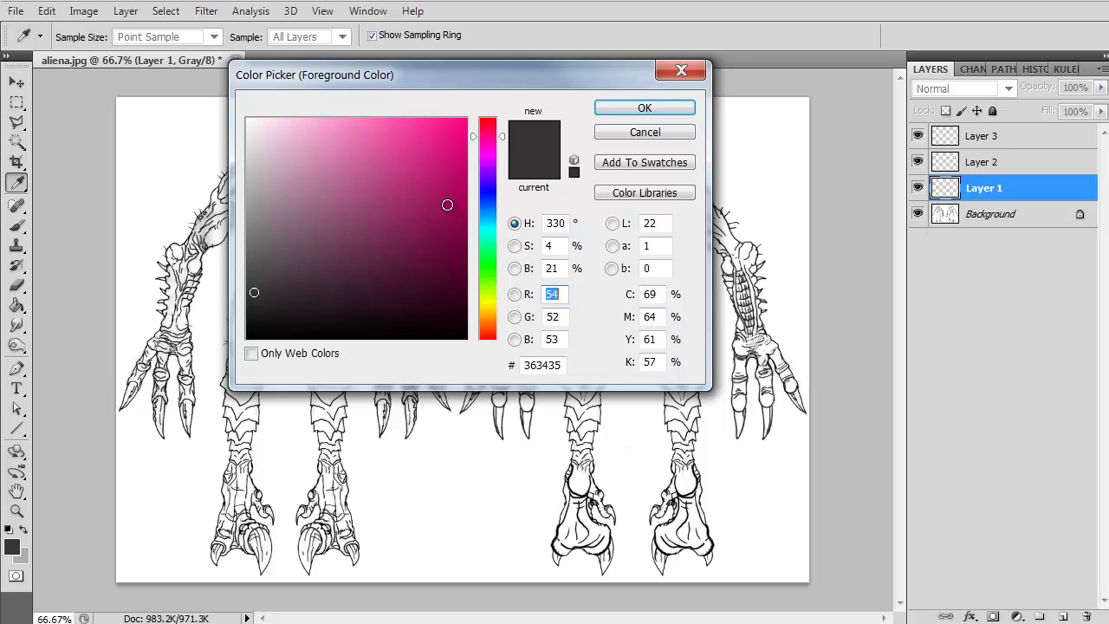
left_click_drag(453, 138, 488, 120)
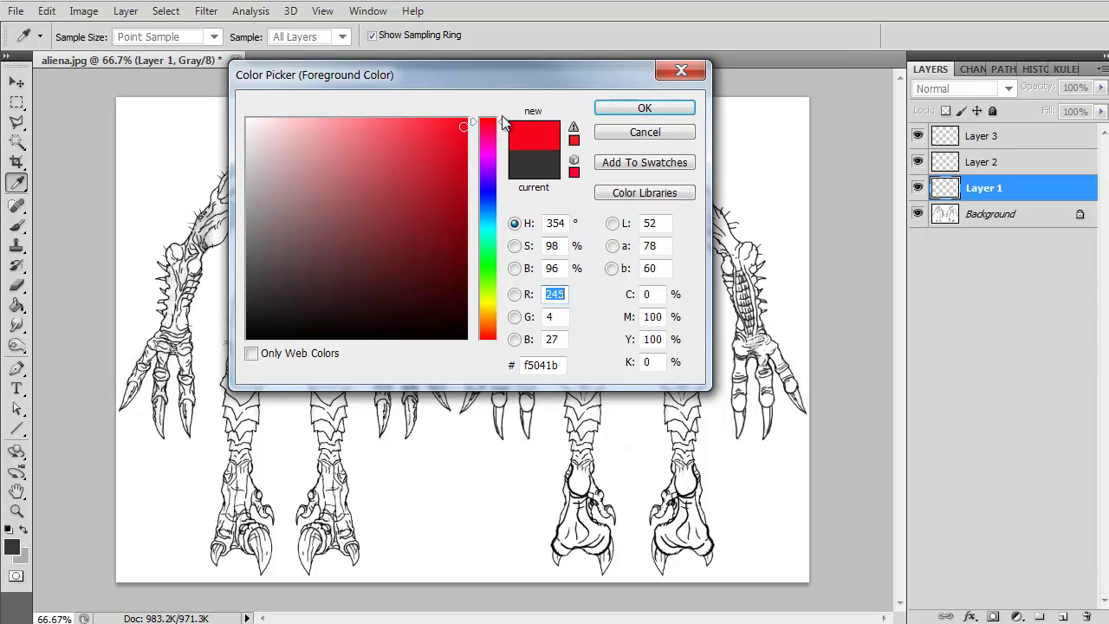
left_click(605, 110)
key("z")
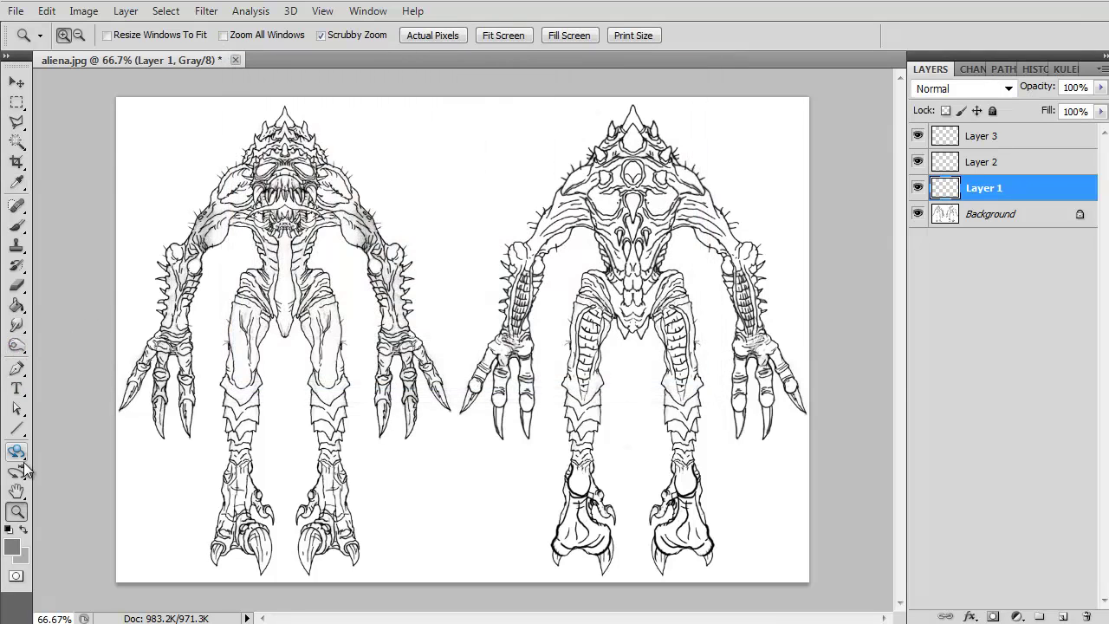
- Convert the image to RGB Color mode, choosing Don't Flatten to keep the layers
left_click(88, 11)
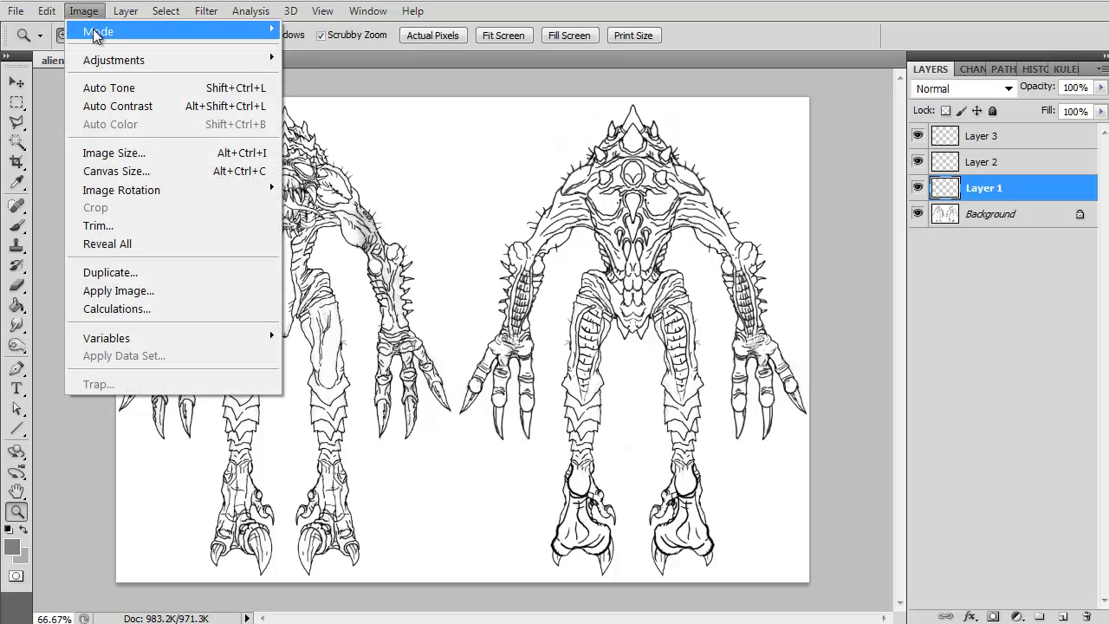
left_click(35, 103)
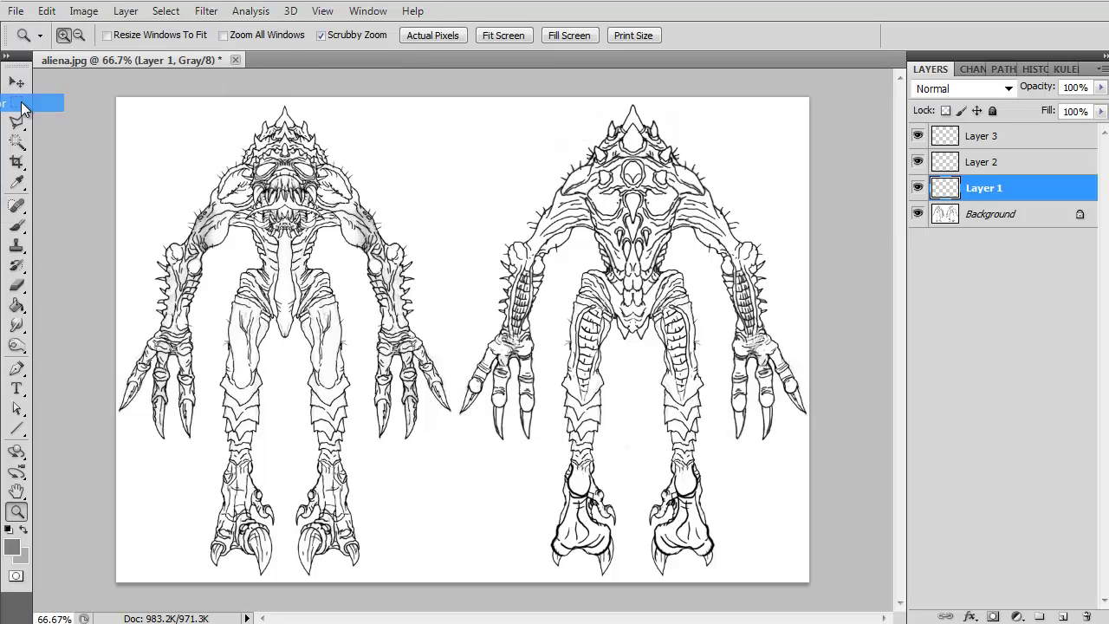
left_click(698, 241)
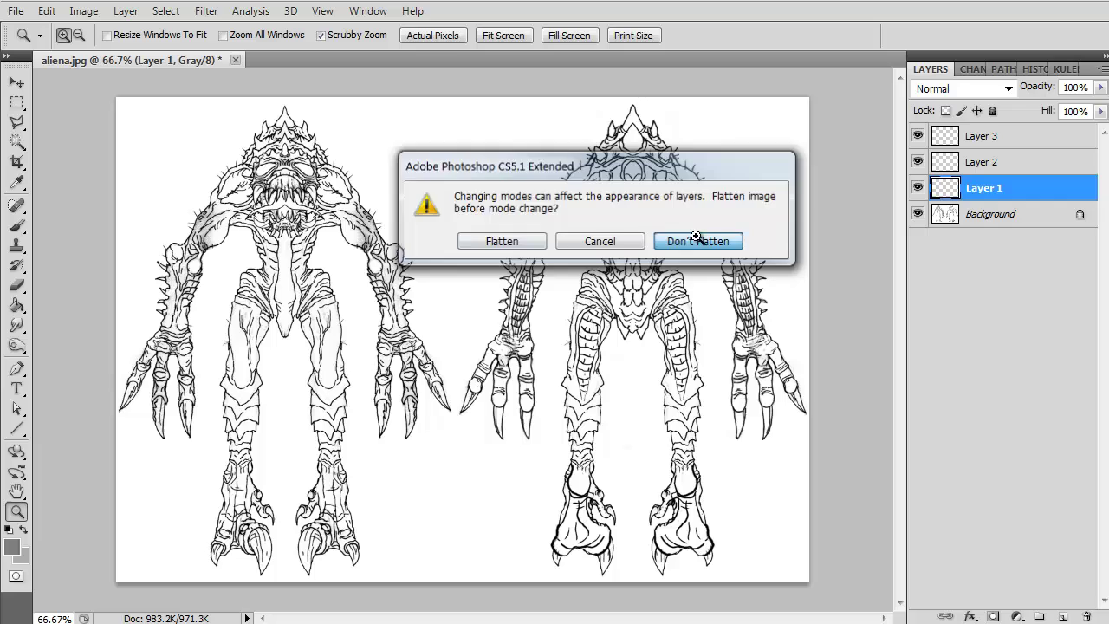
- Paint a red squiggle on Layer 1 and a thick blue S-curve at brush size 45 on Layer 2
left_click(11, 229)
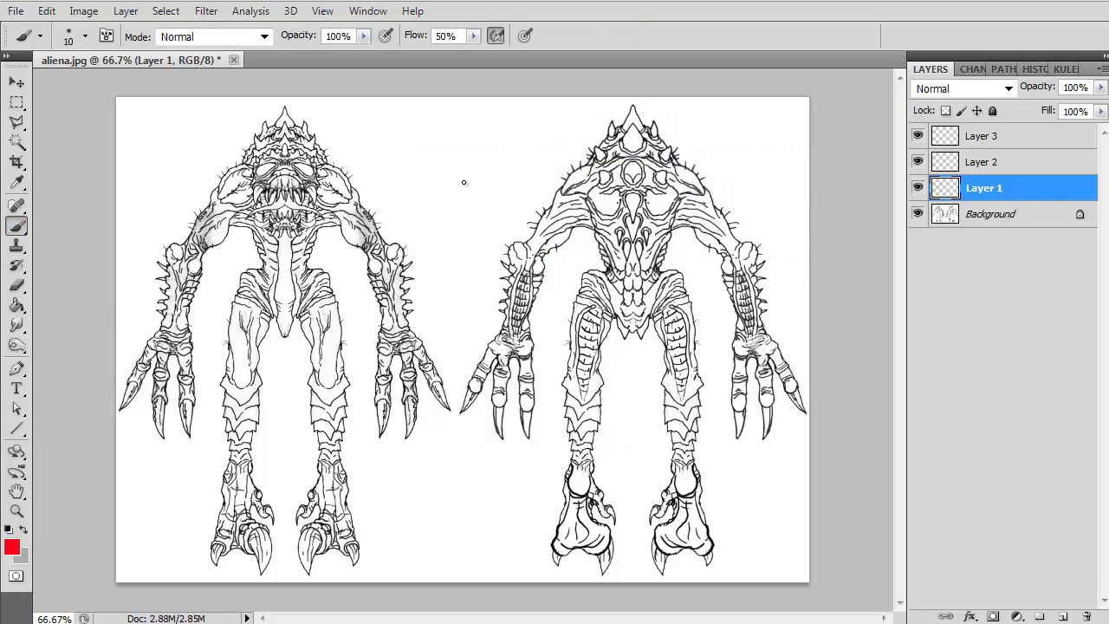
mouse_move(495, 179)
left_mouse_down()
mouse_move(265, 166)
mouse_move(522, 236)
mouse_move(474, 320)
mouse_move(357, 370)
mouse_move(612, 426)
left_mouse_up()
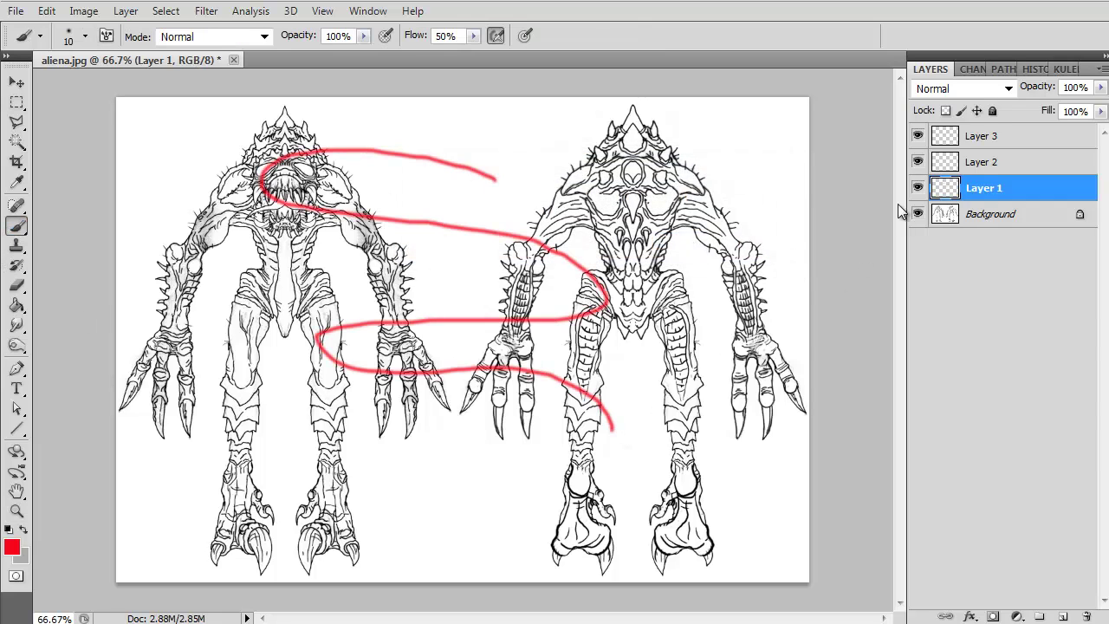
left_click(975, 169)
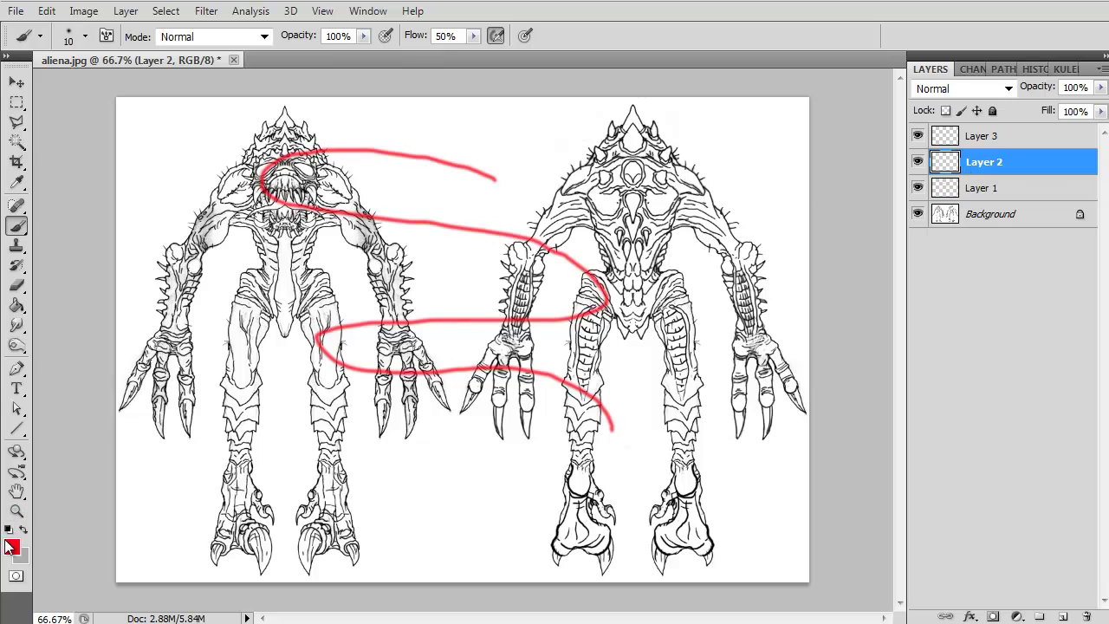
left_click(11, 547)
left_click(483, 194)
left_click(465, 156)
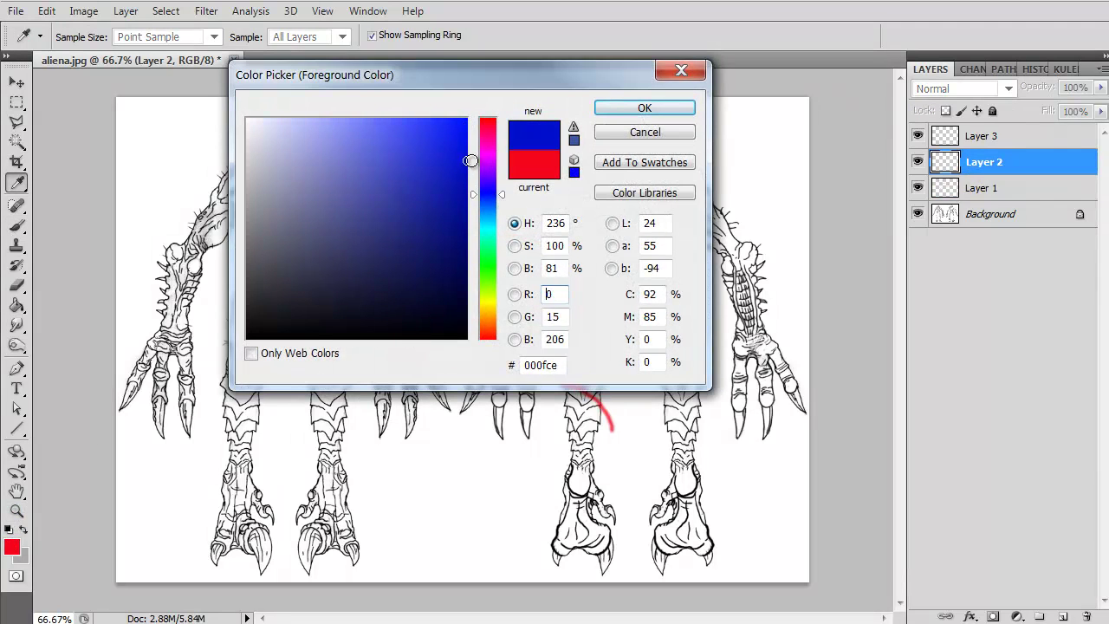
left_click(643, 107)
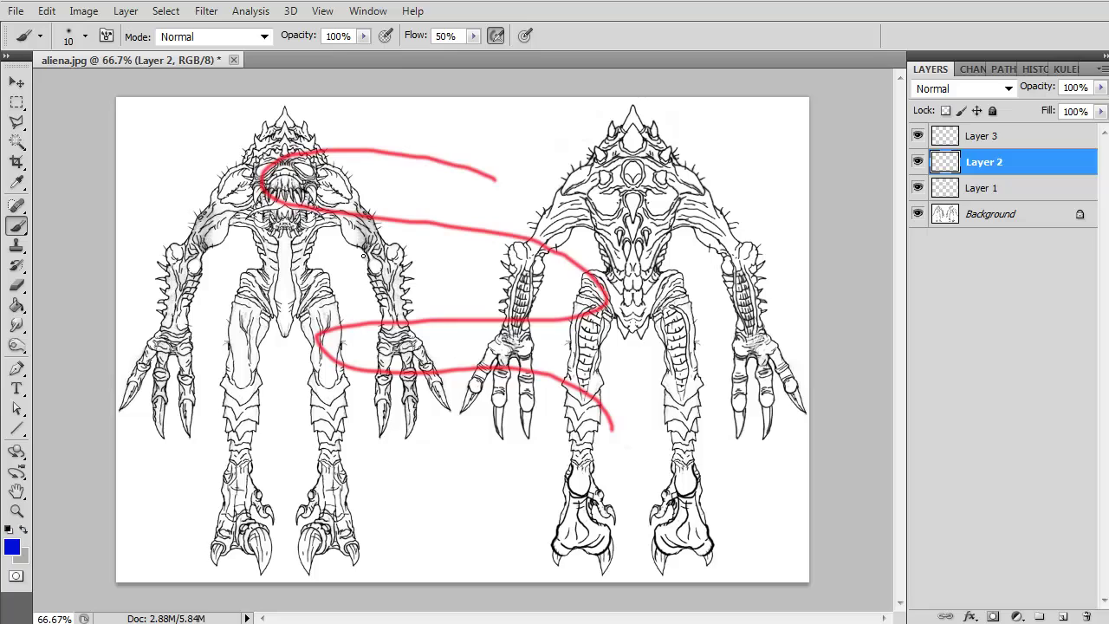
key("bracketright")
key("bracketright")
mouse_move(583, 163)
left_mouse_down()
mouse_move(447, 168)
mouse_move(393, 213)
mouse_move(592, 260)
mouse_move(405, 346)
mouse_move(460, 437)
mouse_move(544, 510)
mouse_move(383, 537)
left_mouse_up()
- On Layer 3, paint bright green strokes over the right creature's shoulder
left_click(1036, 138)
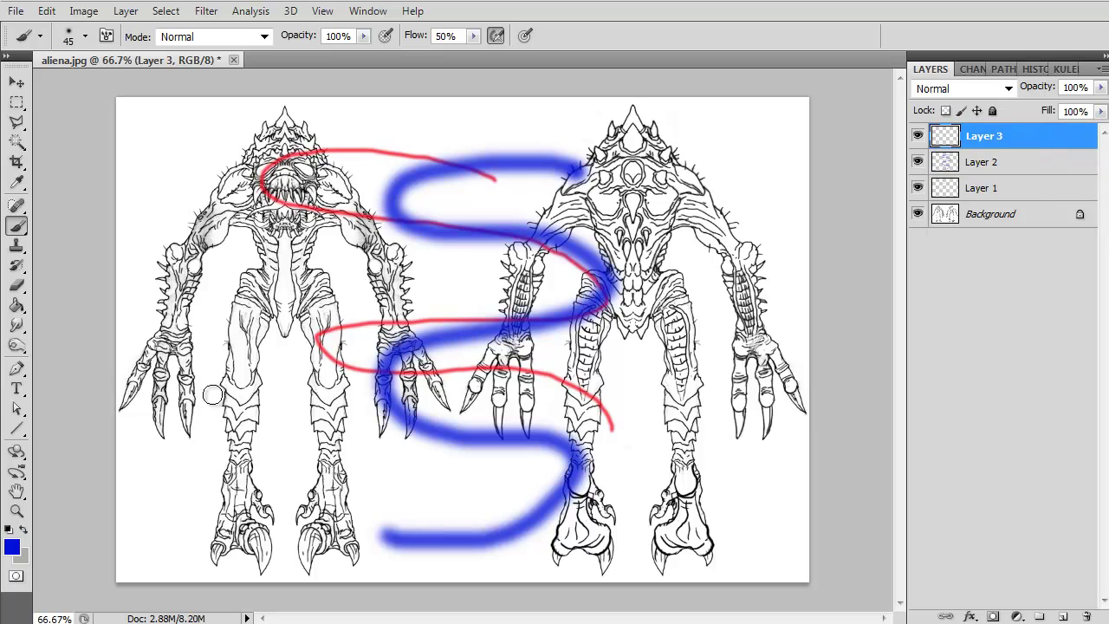
left_click(13, 545)
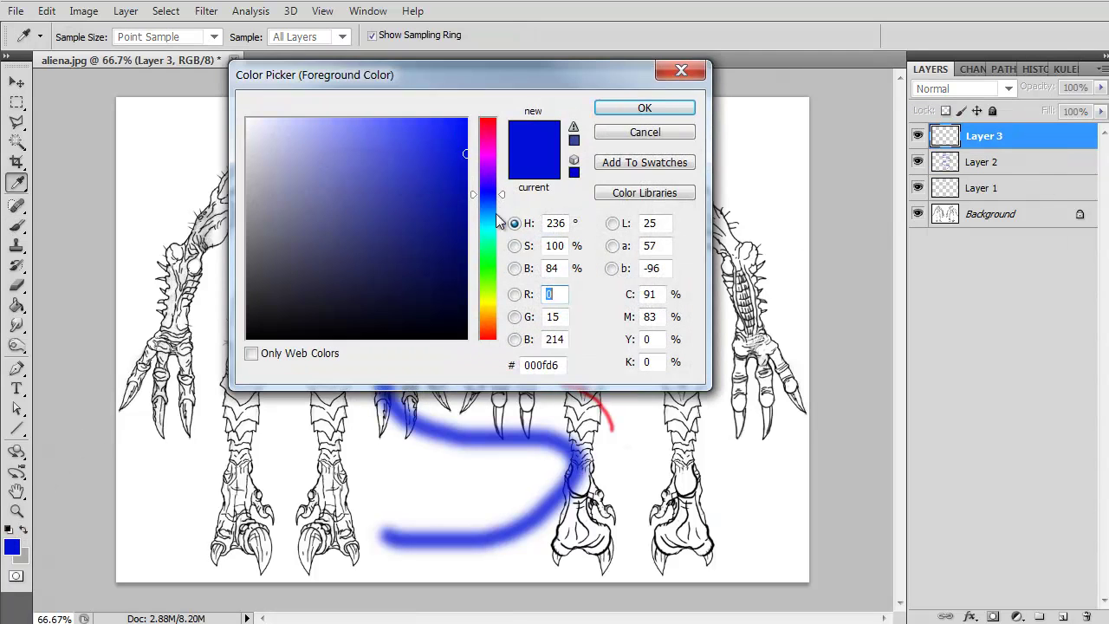
left_click(487, 272)
left_click(467, 123)
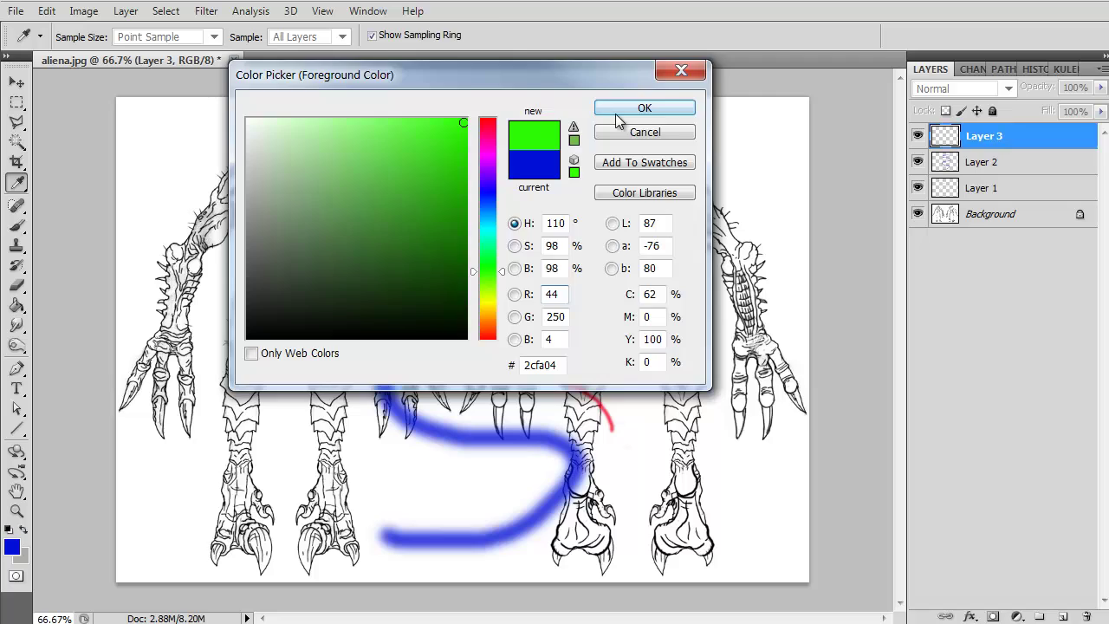
left_click(644, 107)
mouse_move(719, 244)
left_mouse_down()
mouse_move(674, 151)
mouse_move(626, 355)
mouse_move(452, 328)
mouse_move(315, 443)
mouse_move(233, 396)
left_mouse_up()
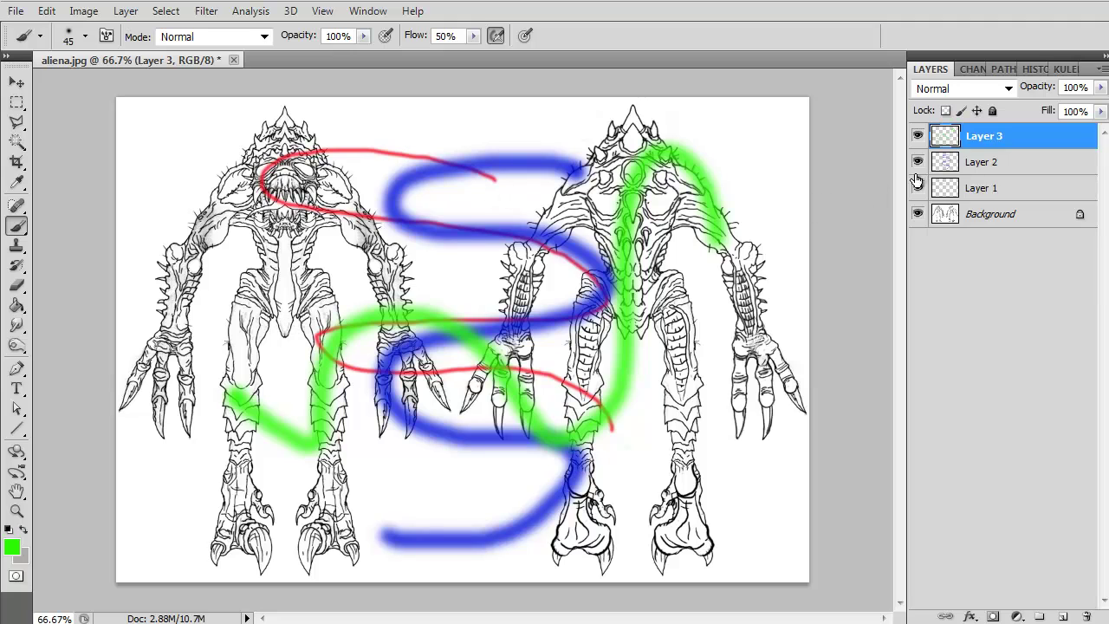
- Group Layers 1–3 into Group 1 and expand it to show its layers
left_click(990, 164, "shift")
left_click(994, 189, "shift")
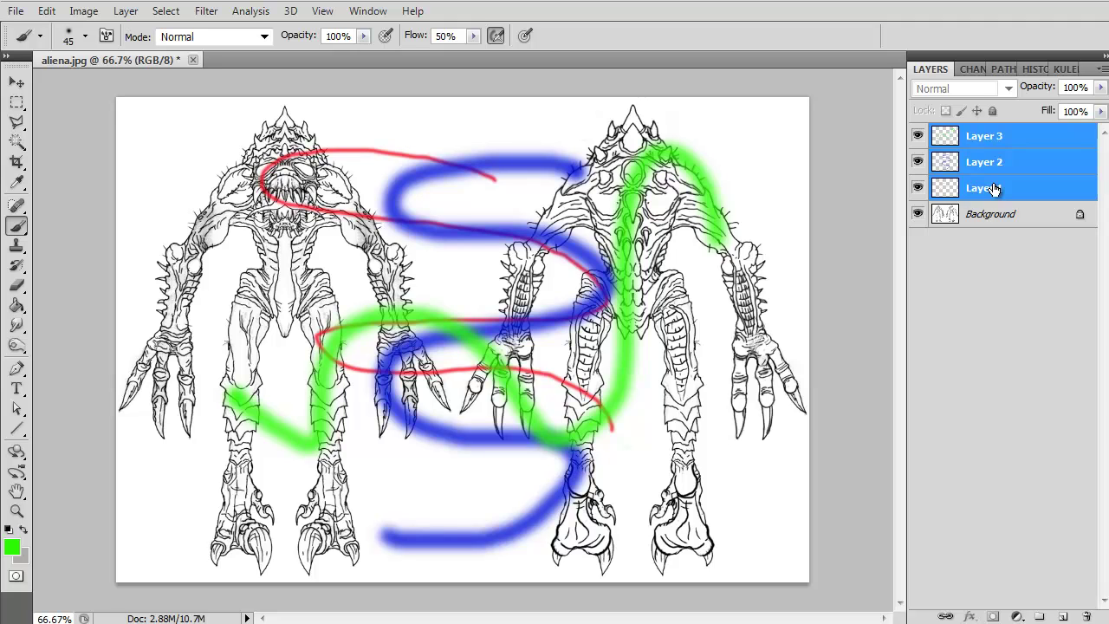
key("ctrl+g")
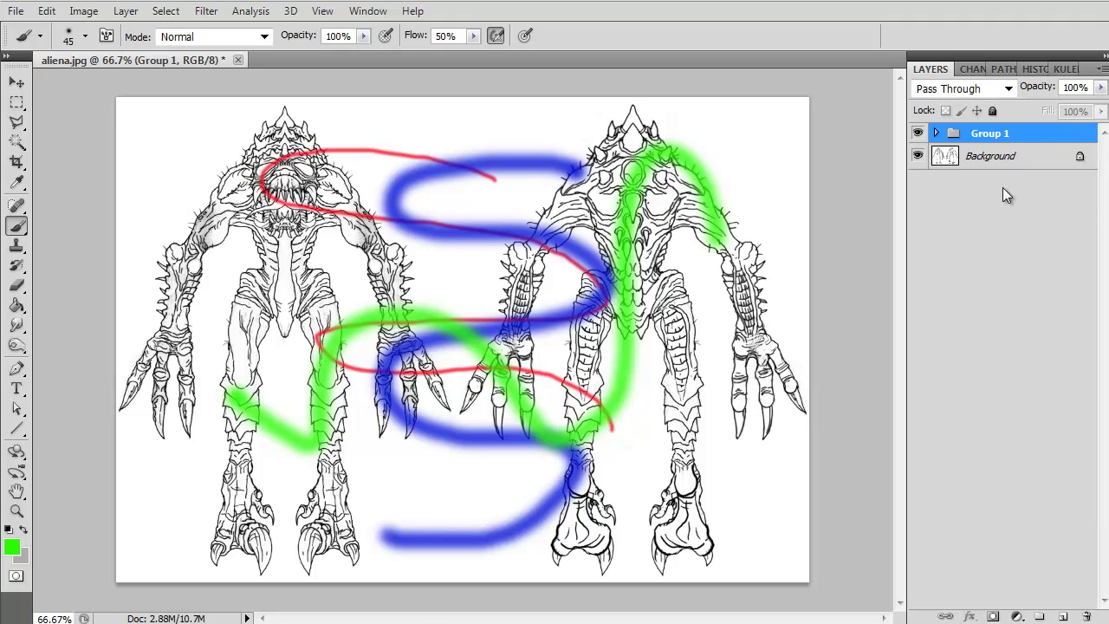
left_click(940, 134)
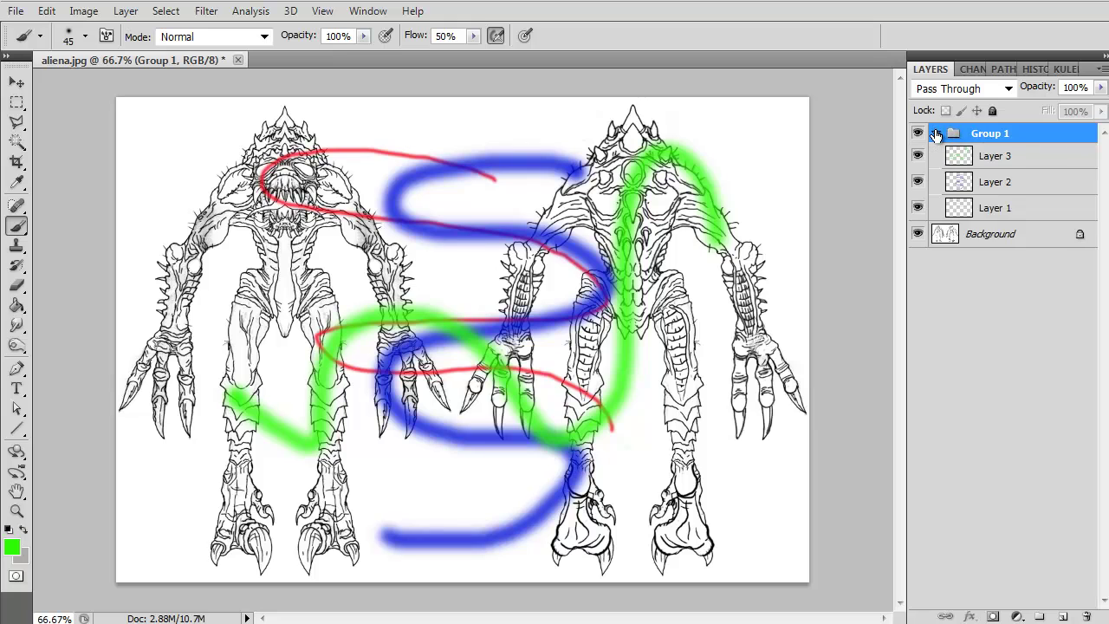
left_click(938, 135)
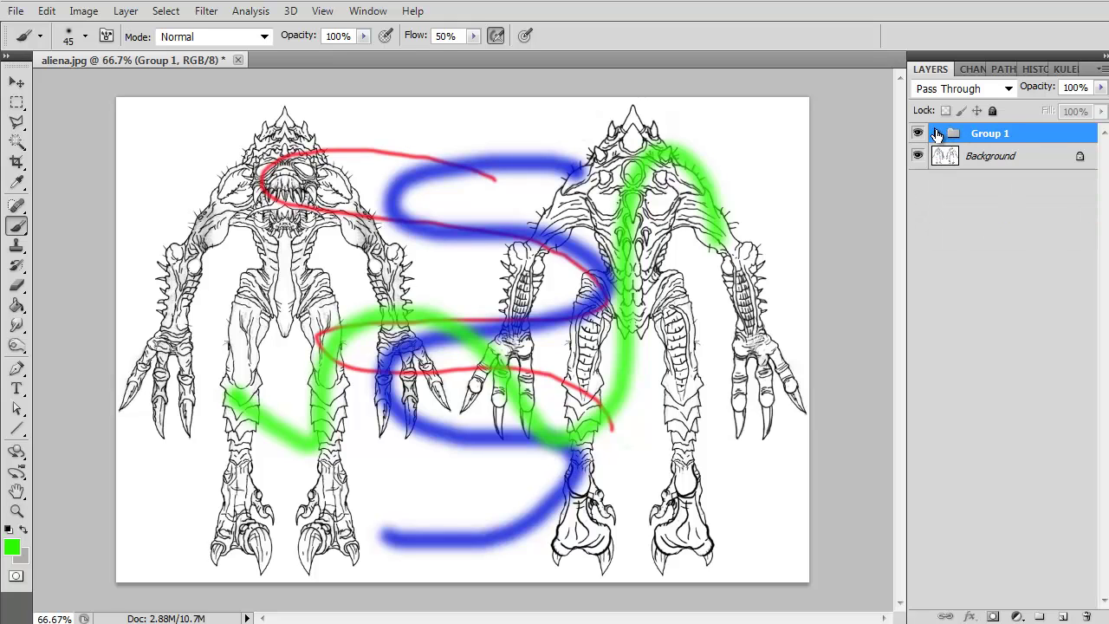
left_click(936, 134)
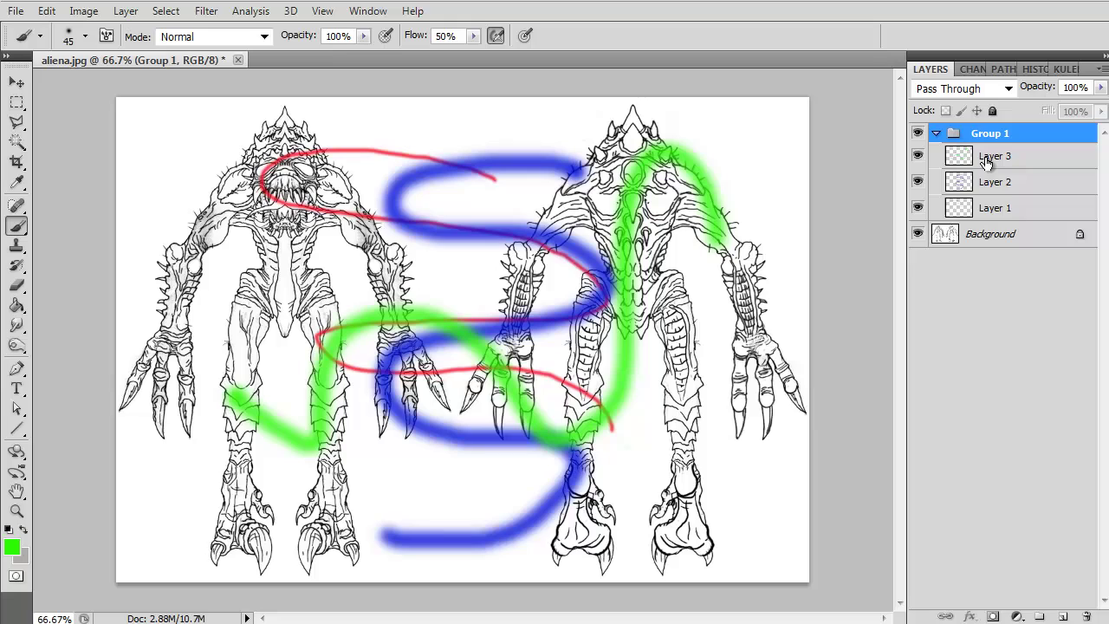
- Add Layer 4 above Background and a new Layer 5 moved above Group 1
left_click(990, 236)
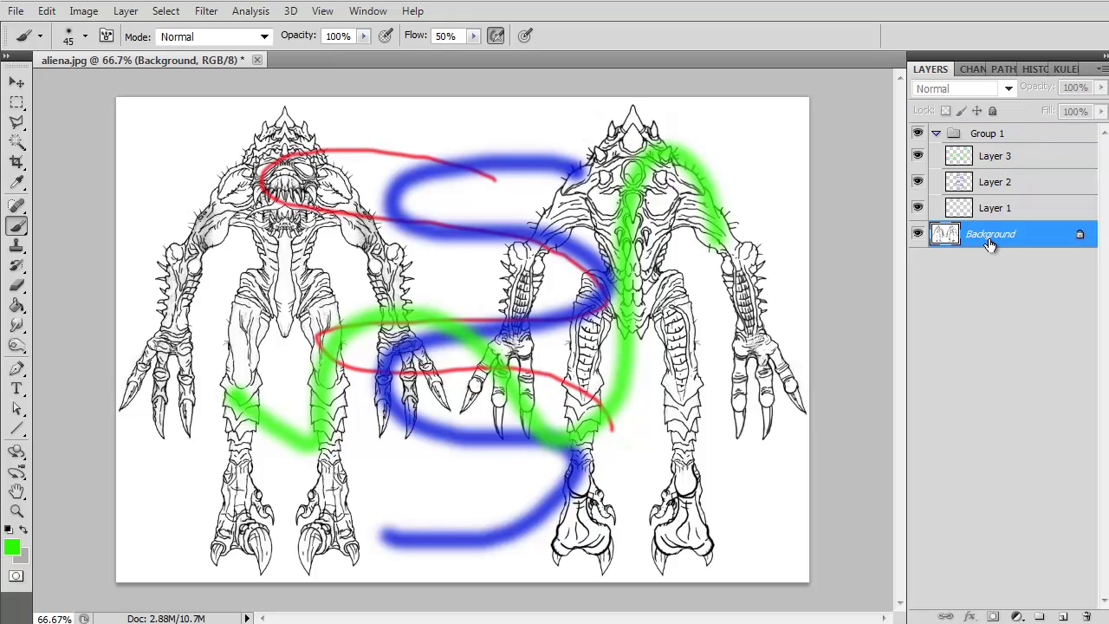
left_click(1062, 616)
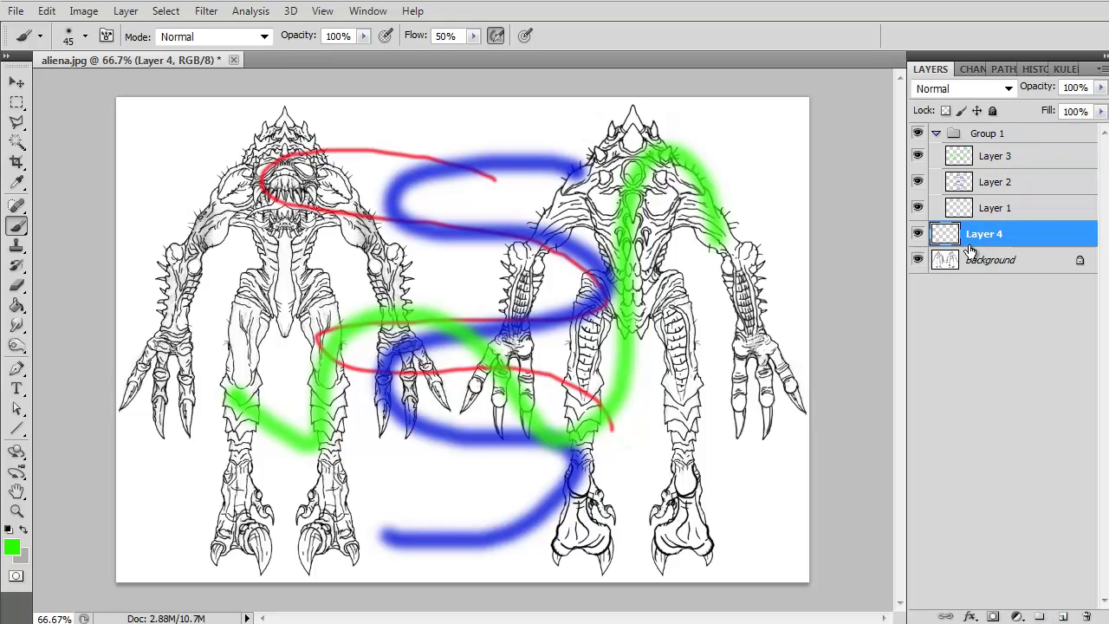
left_click(936, 135)
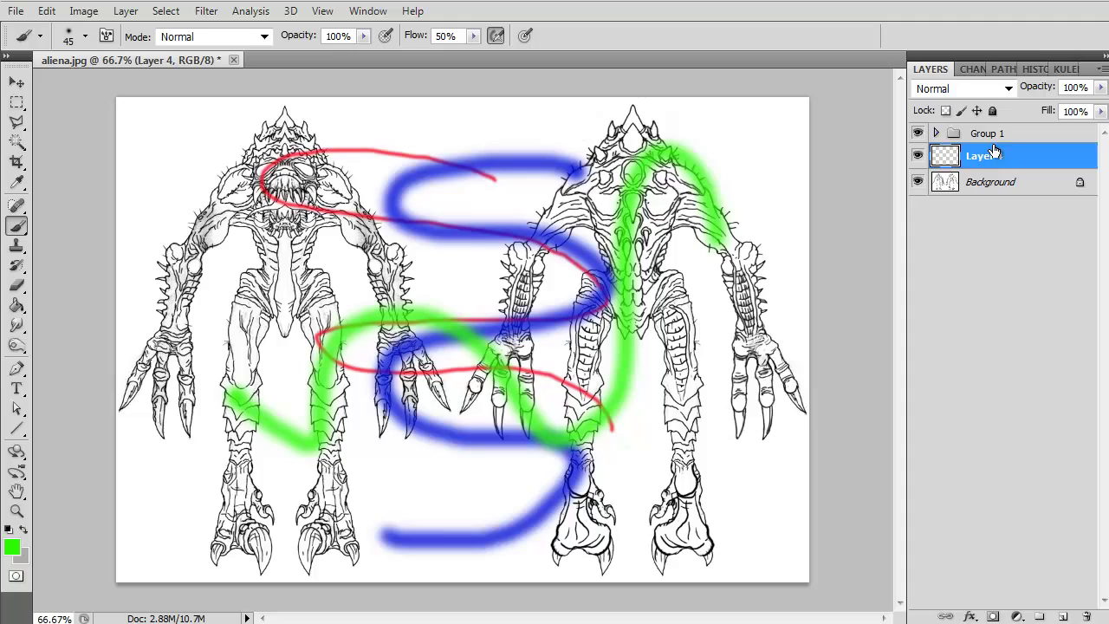
left_click(1063, 616)
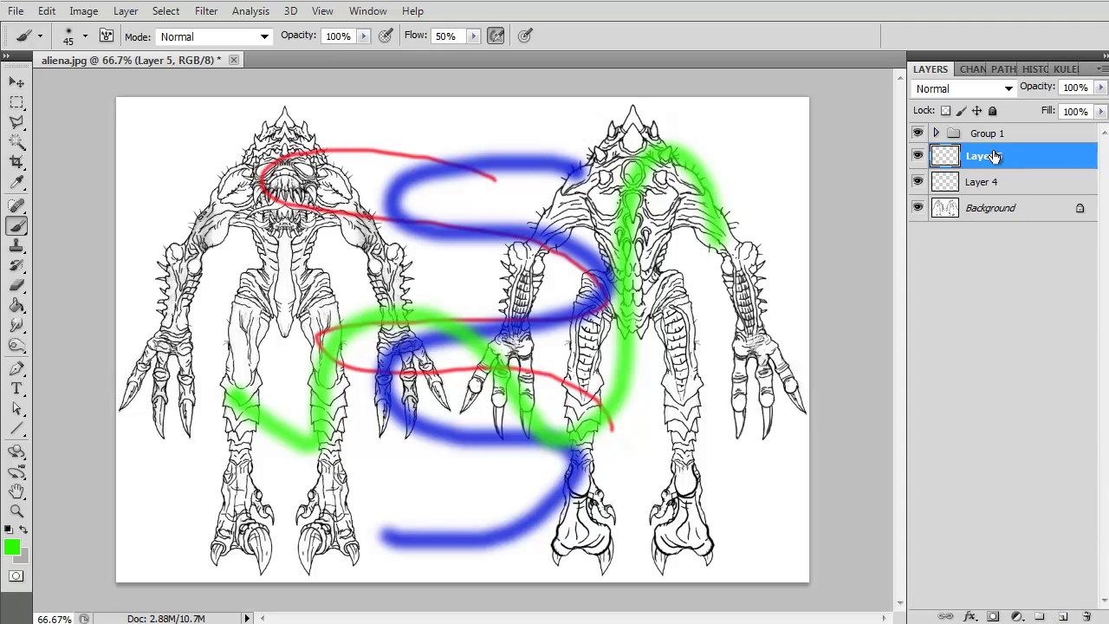
left_click_drag(994, 156, 994, 126)
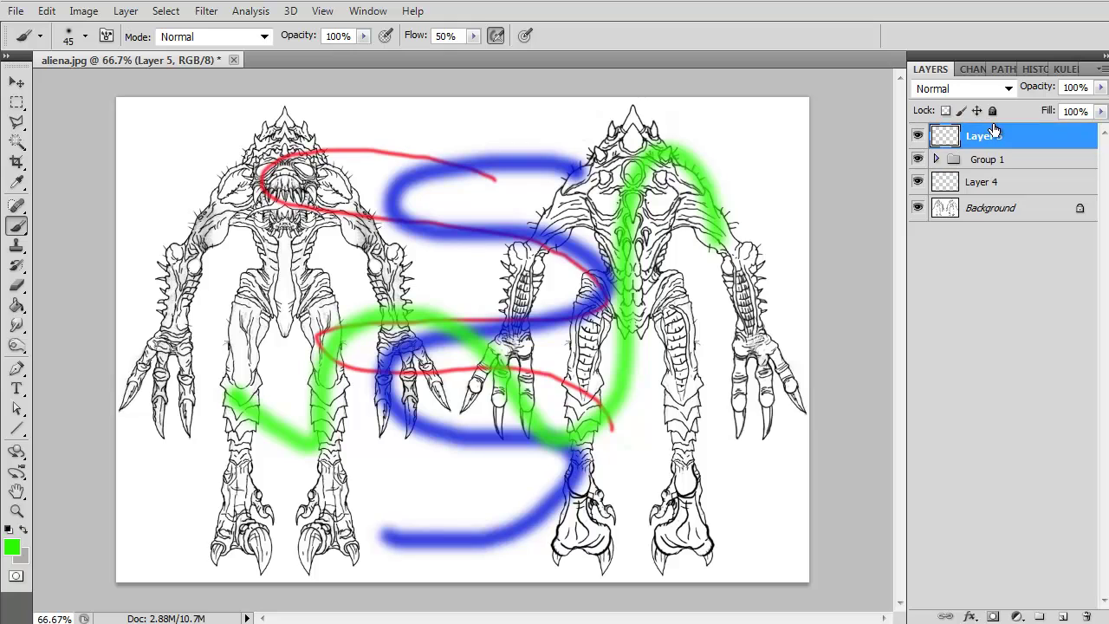
- Move Layer 4 into Group 1 and expand the group
left_click(985, 183)
left_click_drag(985, 182, 985, 156)
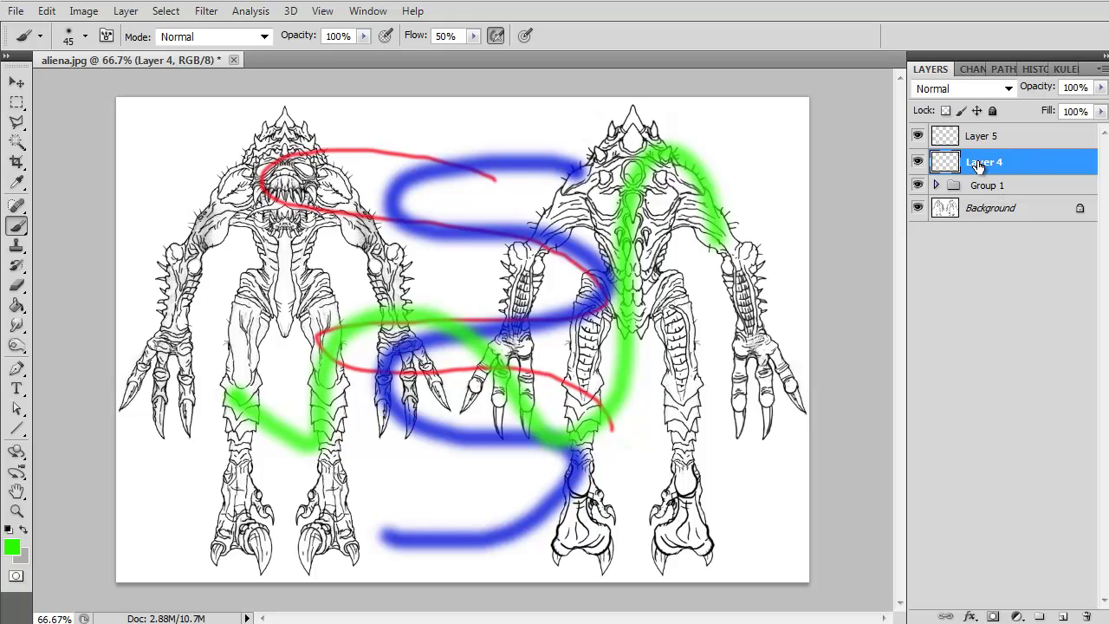
left_click_drag(977, 166, 988, 185)
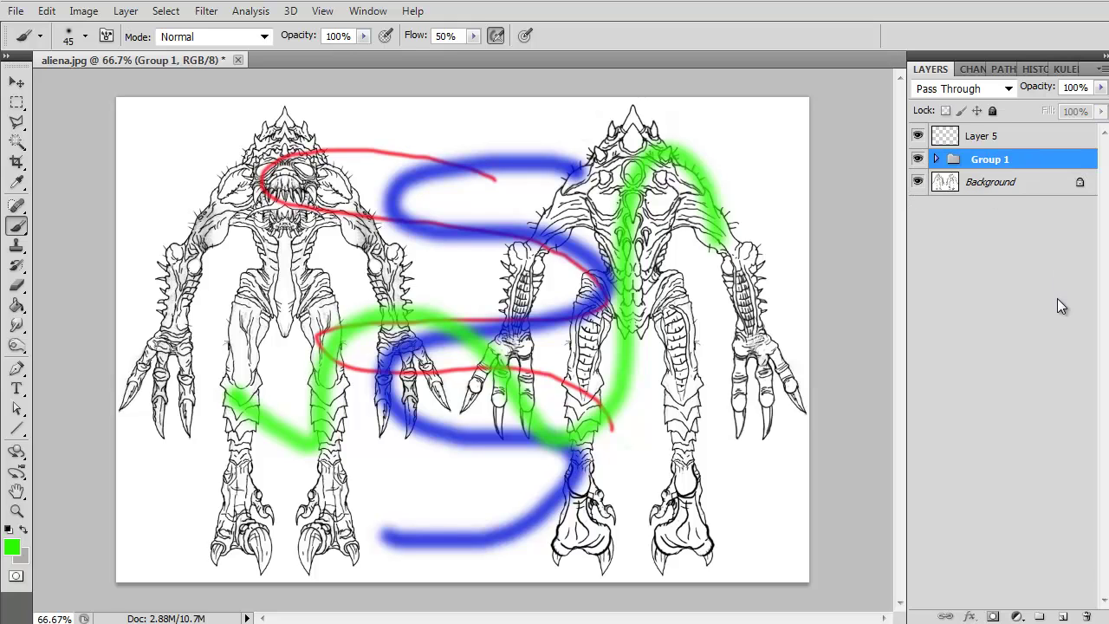
left_click(936, 160)
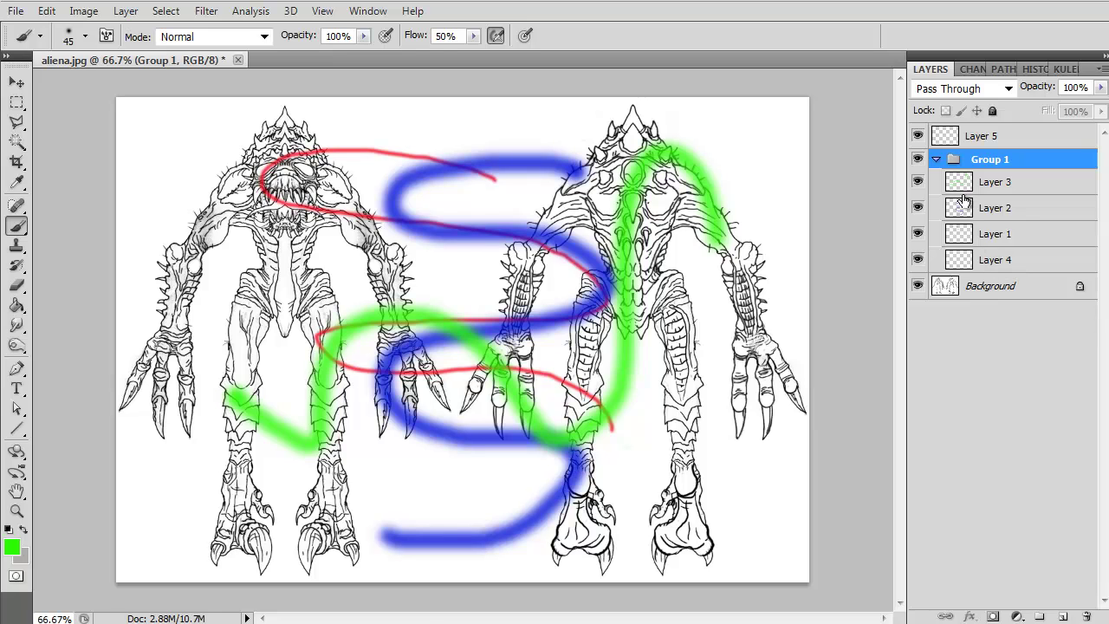
- Delete Group 1, then lasso the left creature's head and torso and copy it to a new layer
key("Delete")
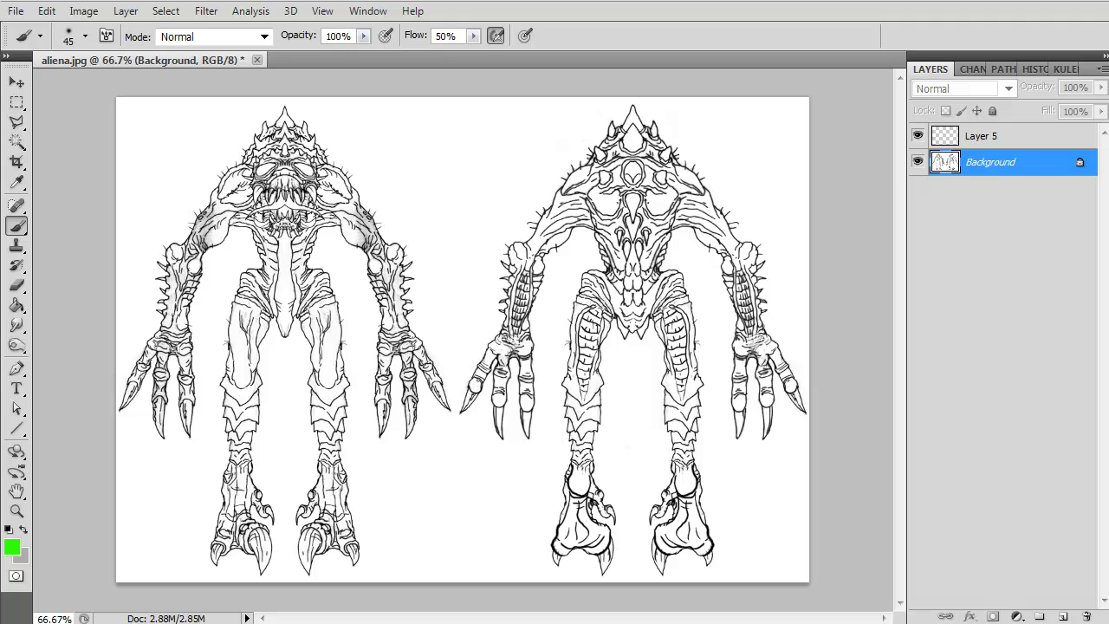
left_click(17, 127)
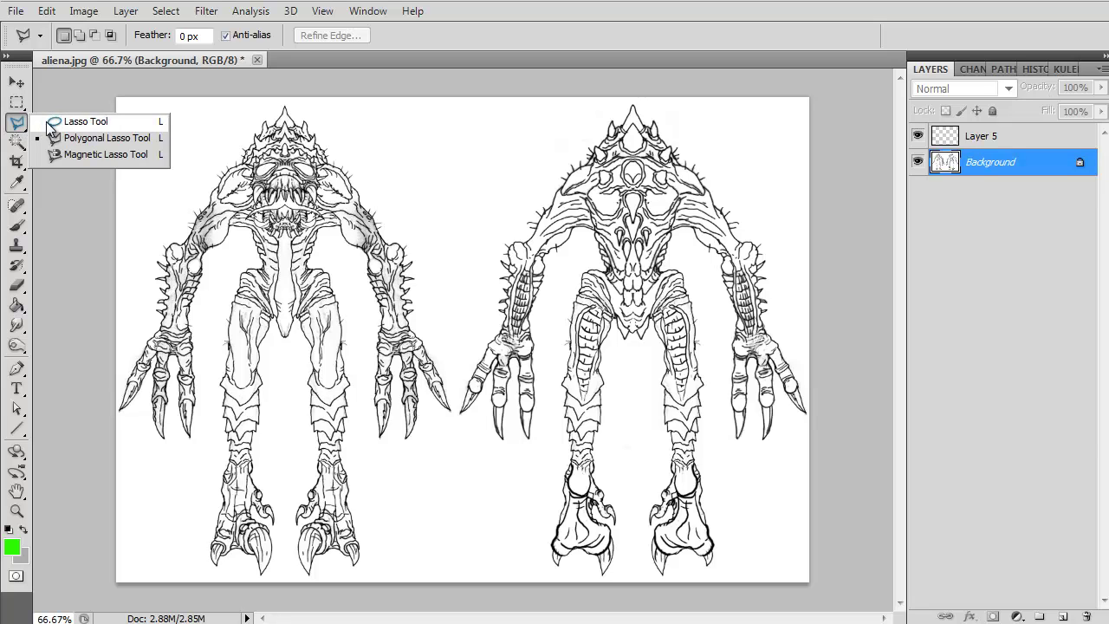
left_click(49, 125)
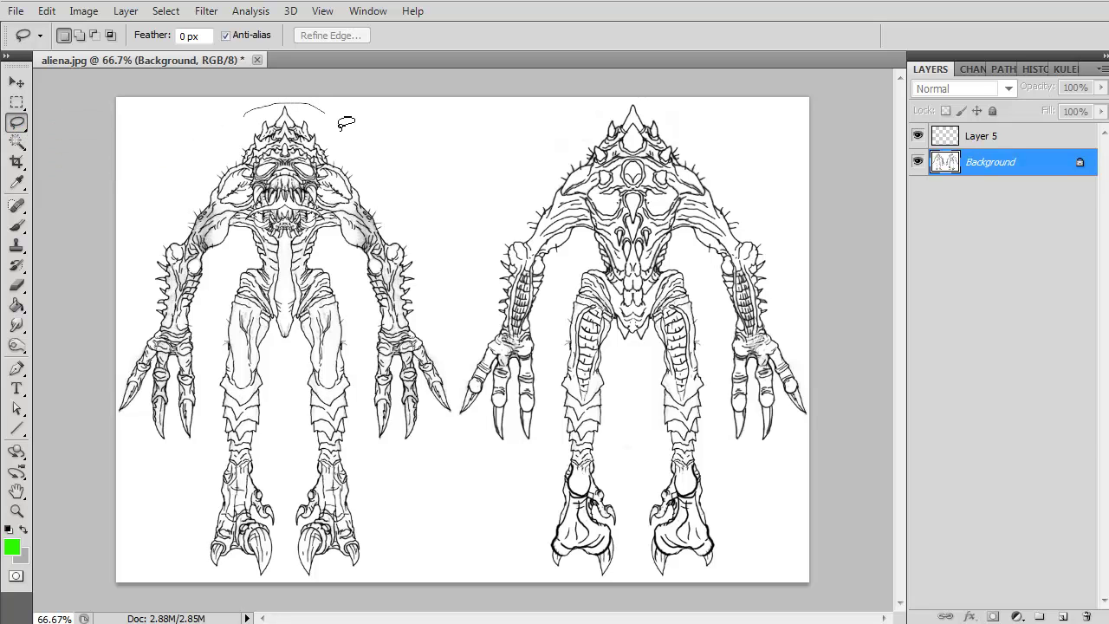
mouse_move(345, 123)
left_mouse_down()
mouse_move(360, 285)
mouse_move(249, 310)
mouse_move(188, 198)
mouse_move(196, 130)
left_mouse_up()
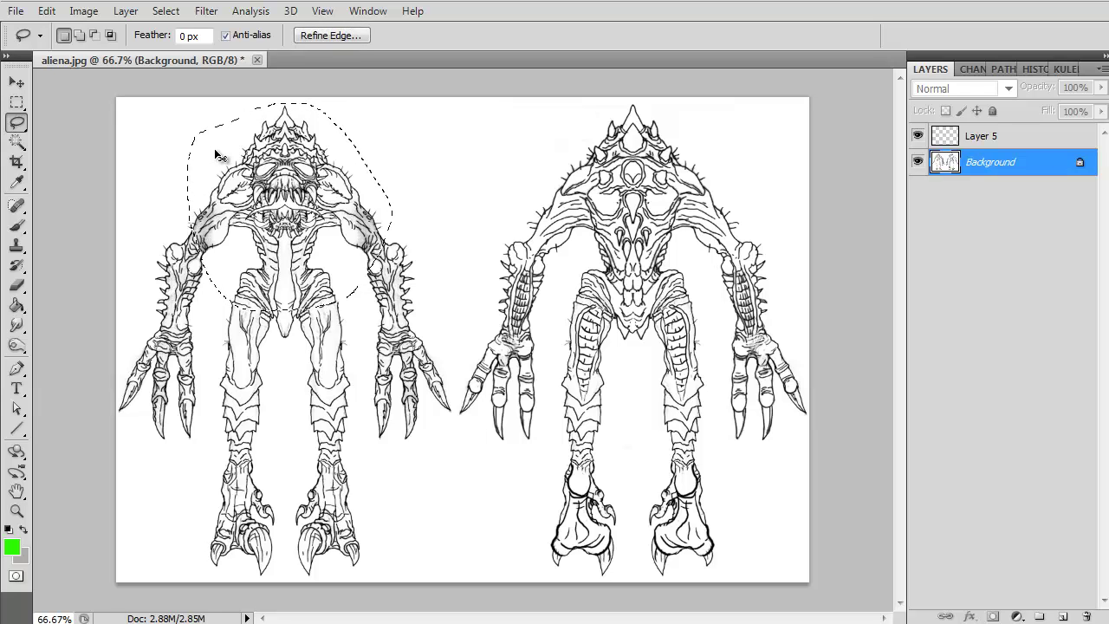
key("ctrl+j")
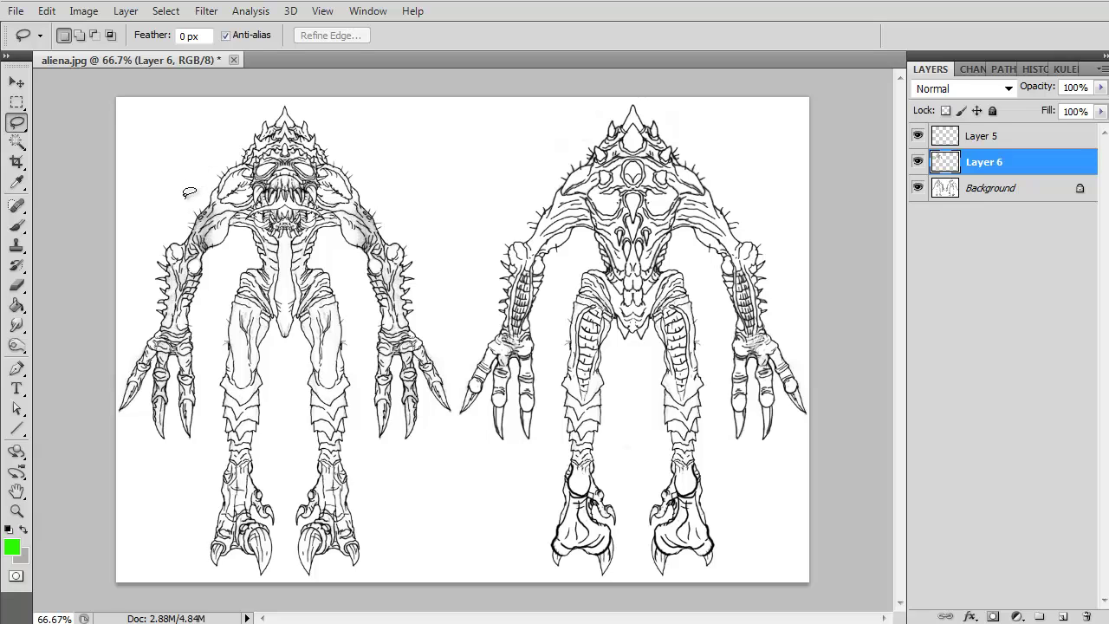
- Try free-transform scaling, stretching and rotating the copy, undoing each, then cancel the transform
key("ctrl+t")
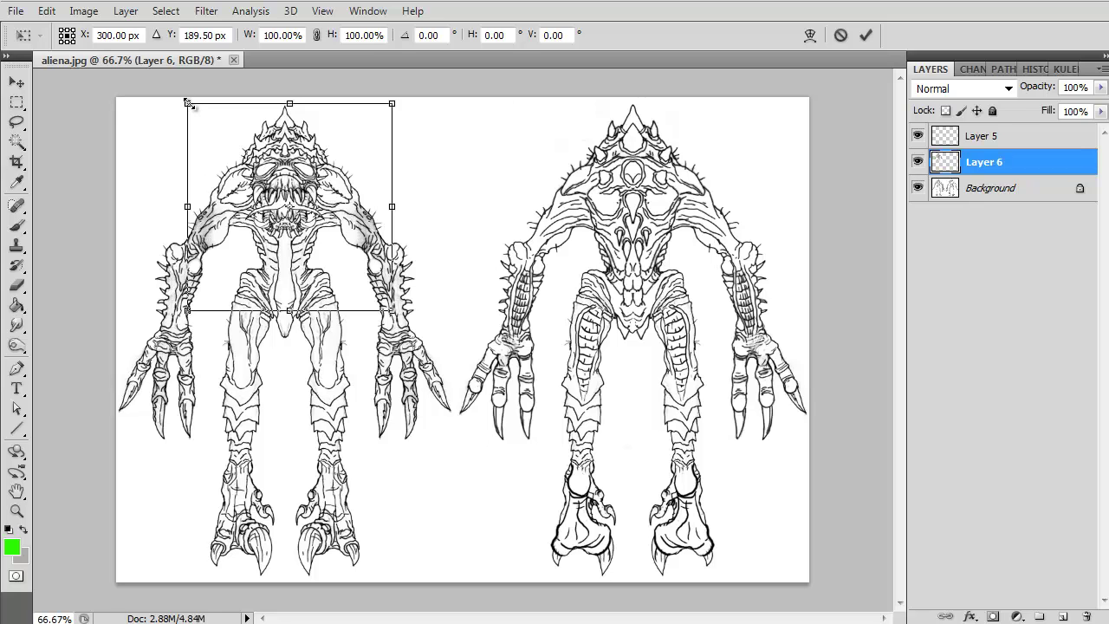
left_click_drag(188, 103, 212, 113)
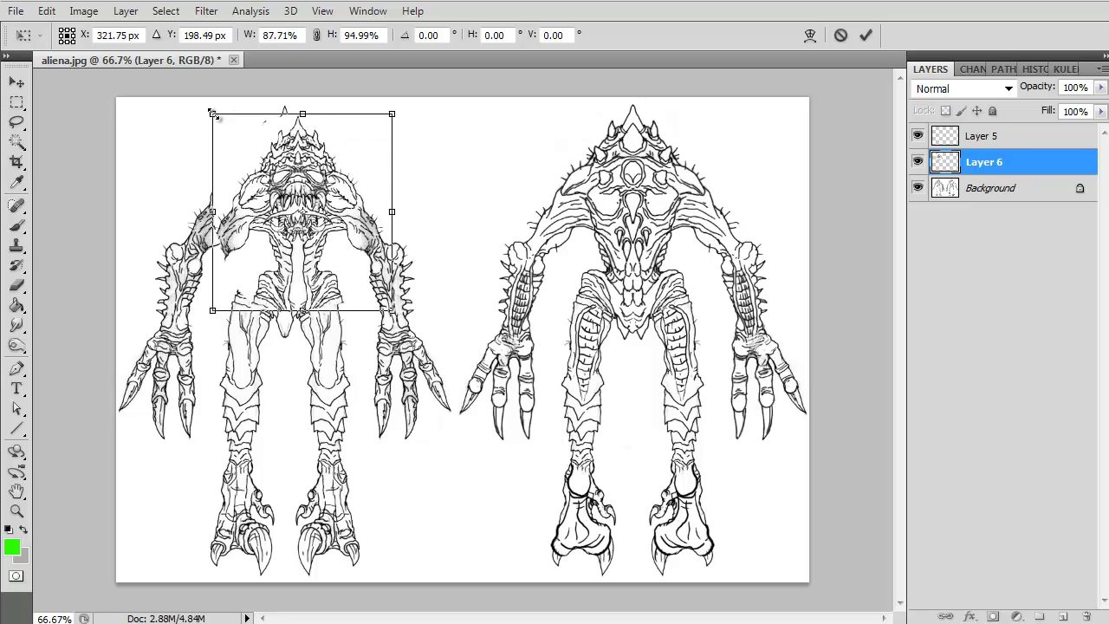
key("ctrl+z")
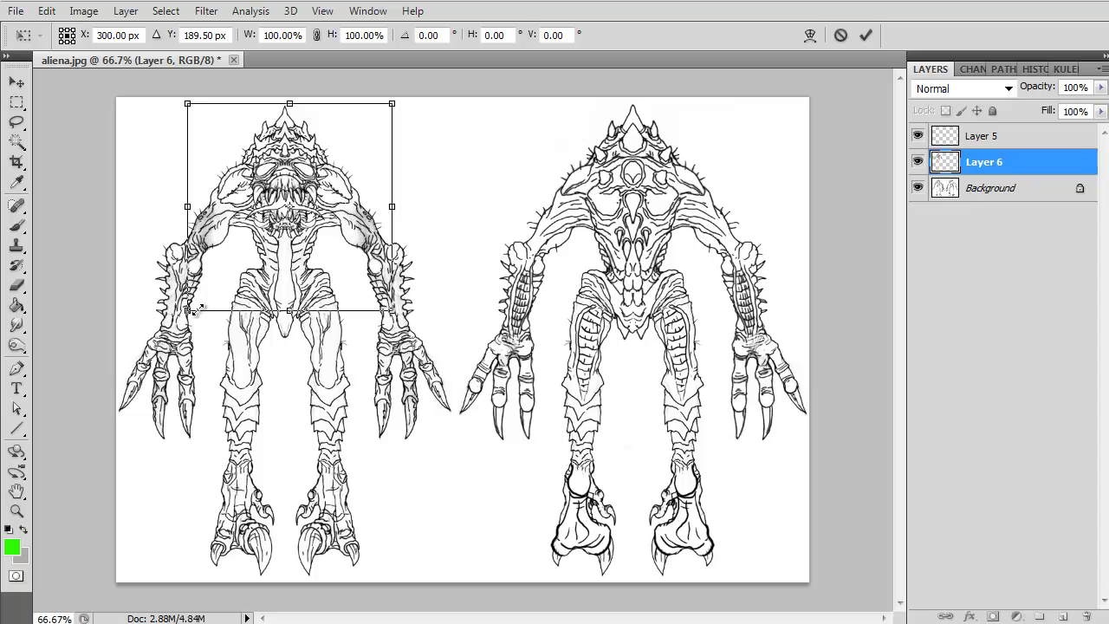
left_click_drag(196, 310, 167, 521)
key("ctrl+z")
left_click_drag(179, 203, 225, 165)
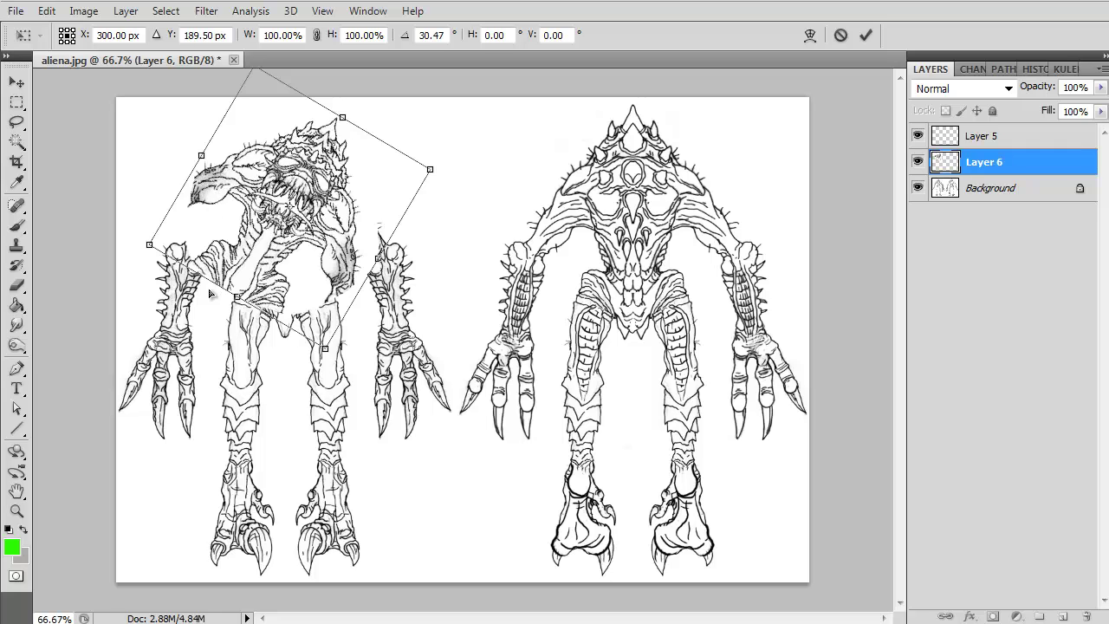
left_click_drag(210, 295, 216, 327)
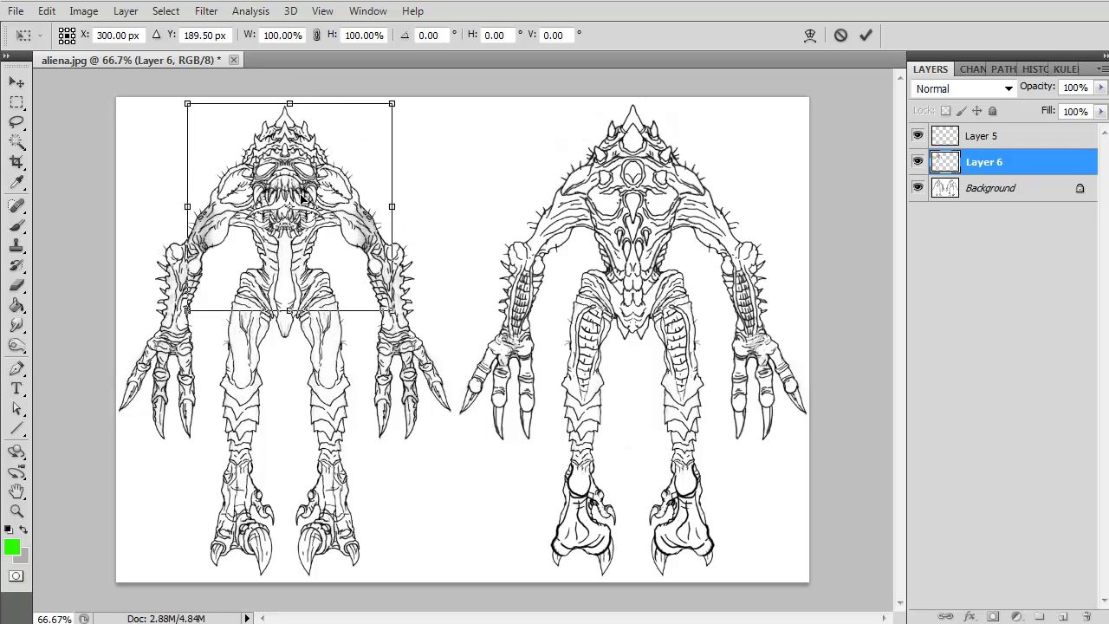
key("Escape")
key("l")
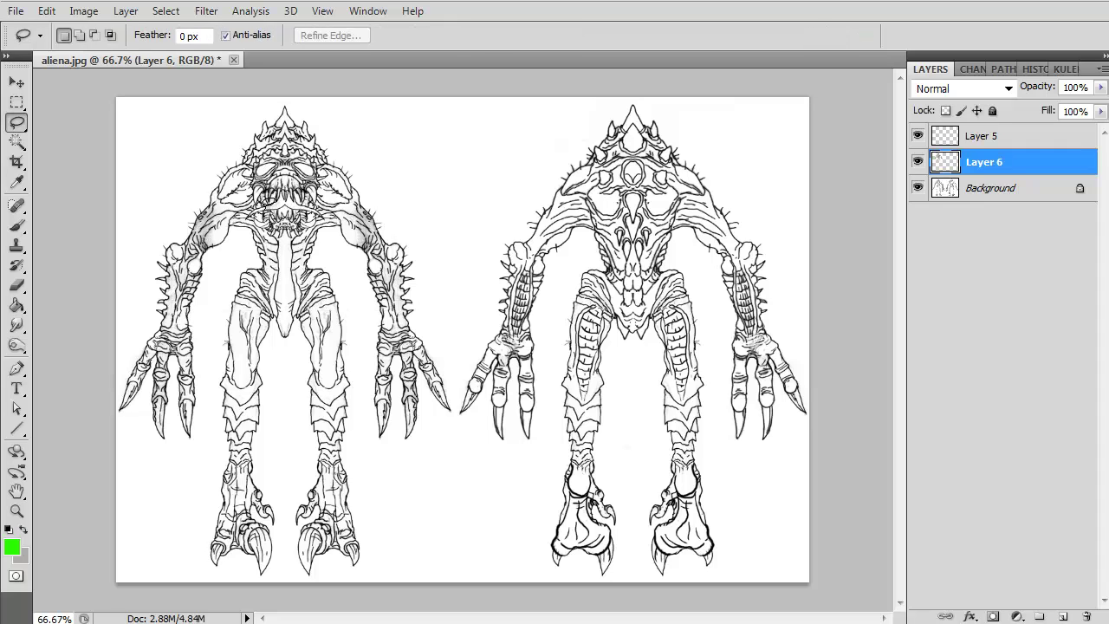
- Test one more rotation of Layer 6, then move the copy between the two figures
key("ctrl+t")
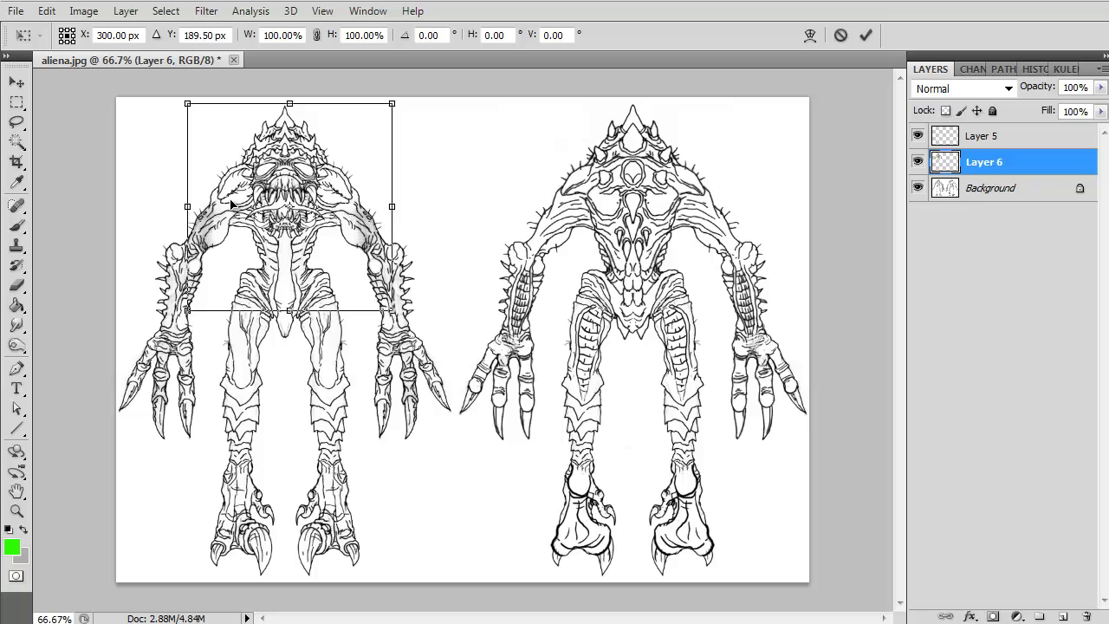
left_click_drag(177, 192, 191, 244)
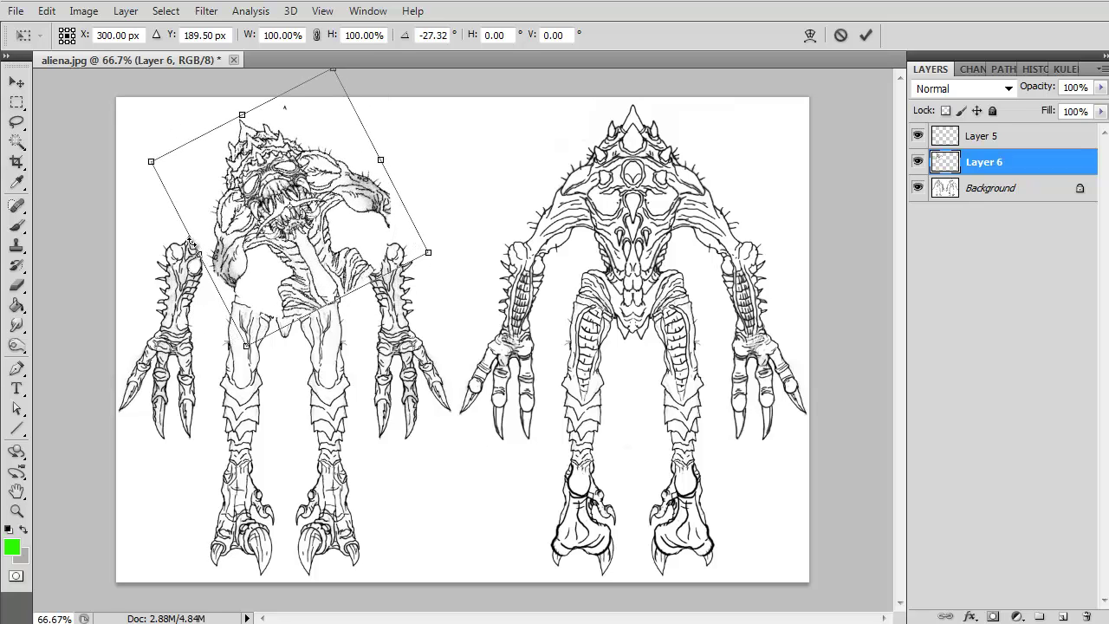
key("Escape")
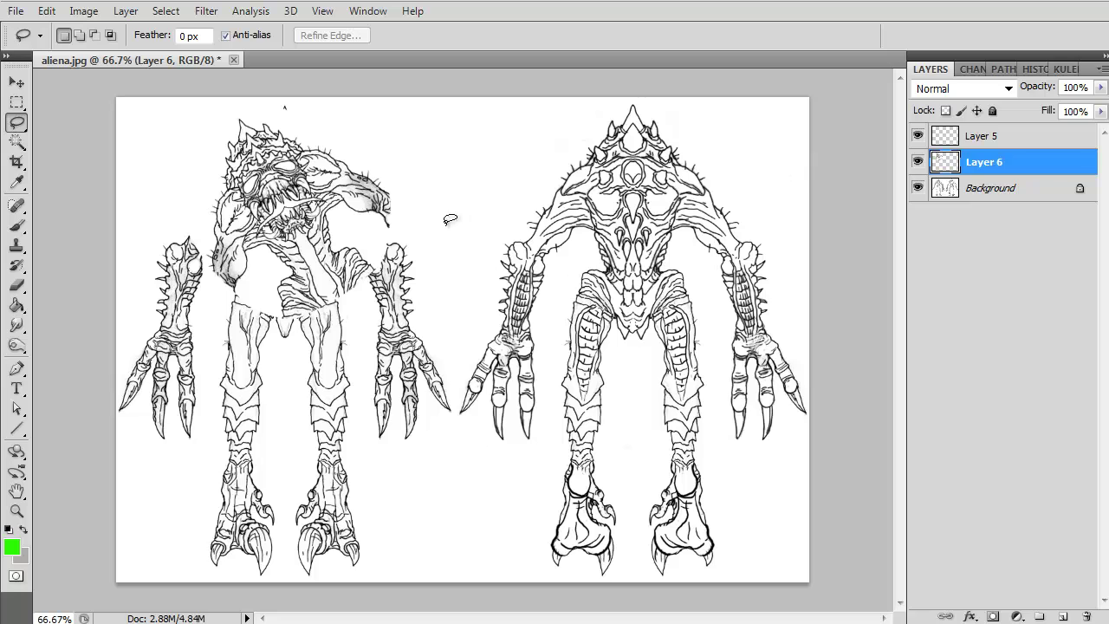
left_click(16, 82)
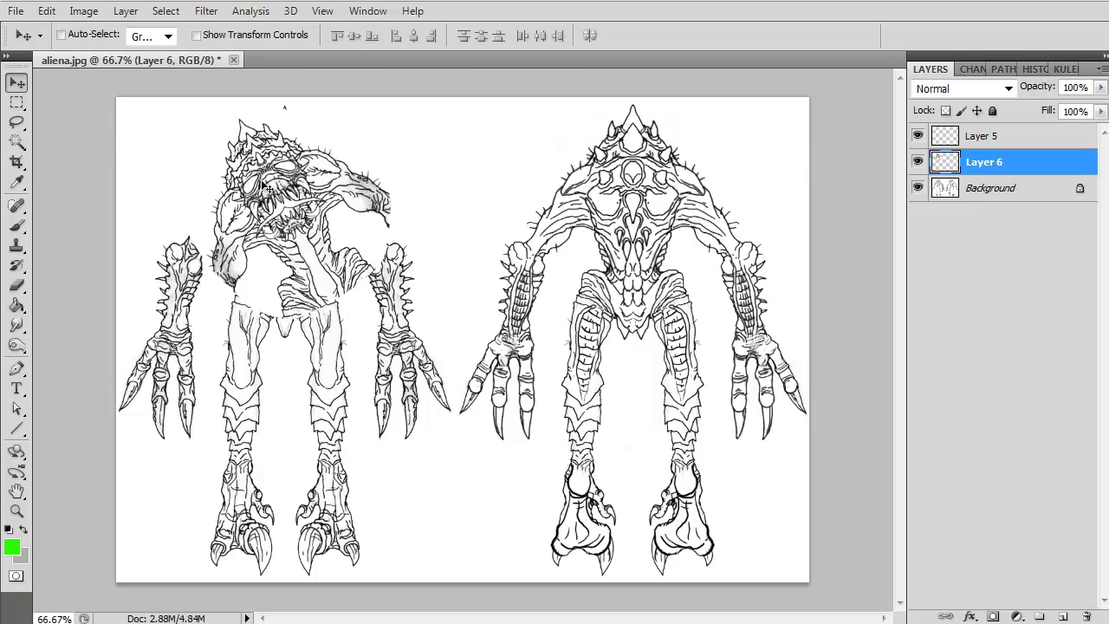
left_click_drag(268, 188, 444, 194)
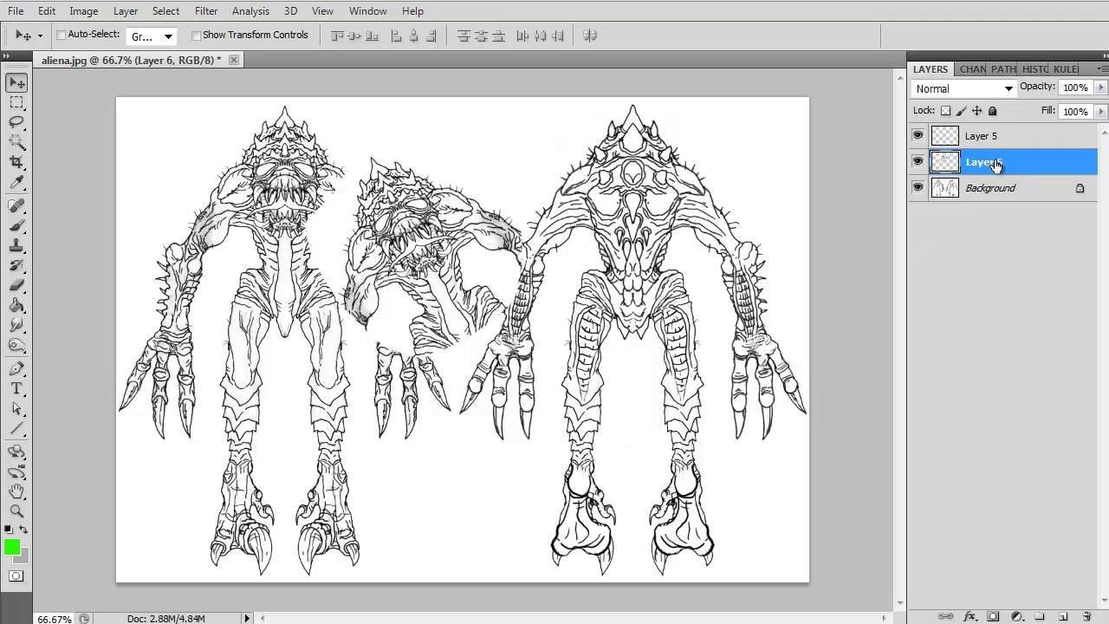
- Delete Layer 6 with the middle creature and add two new blank layers above Layer 5
key("Delete")
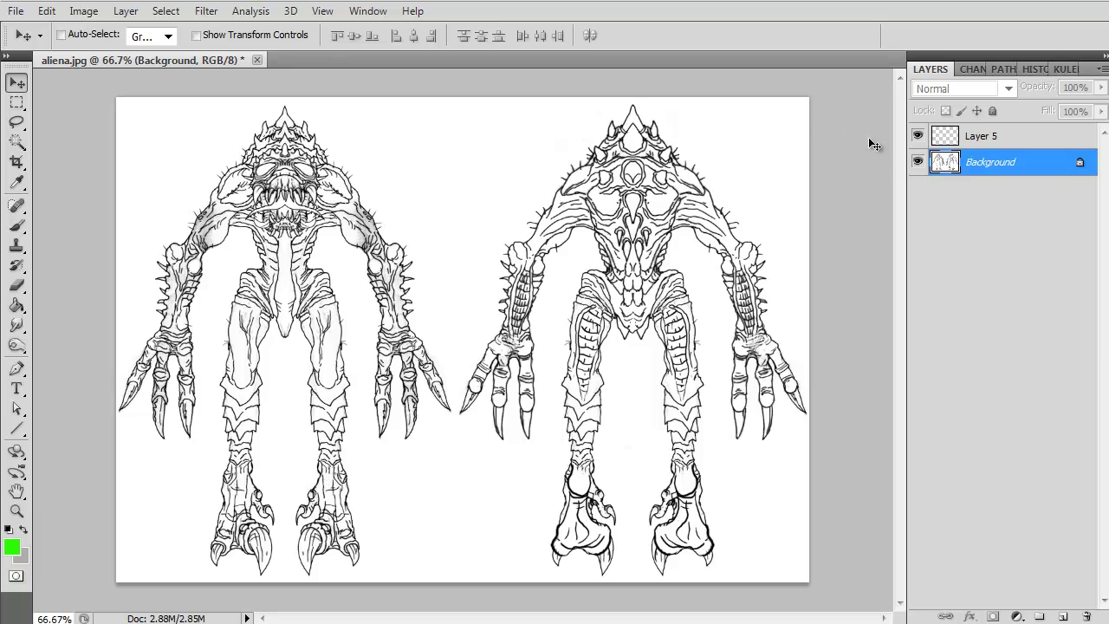
left_click(953, 139)
left_click(1062, 616)
left_click(1063, 616)
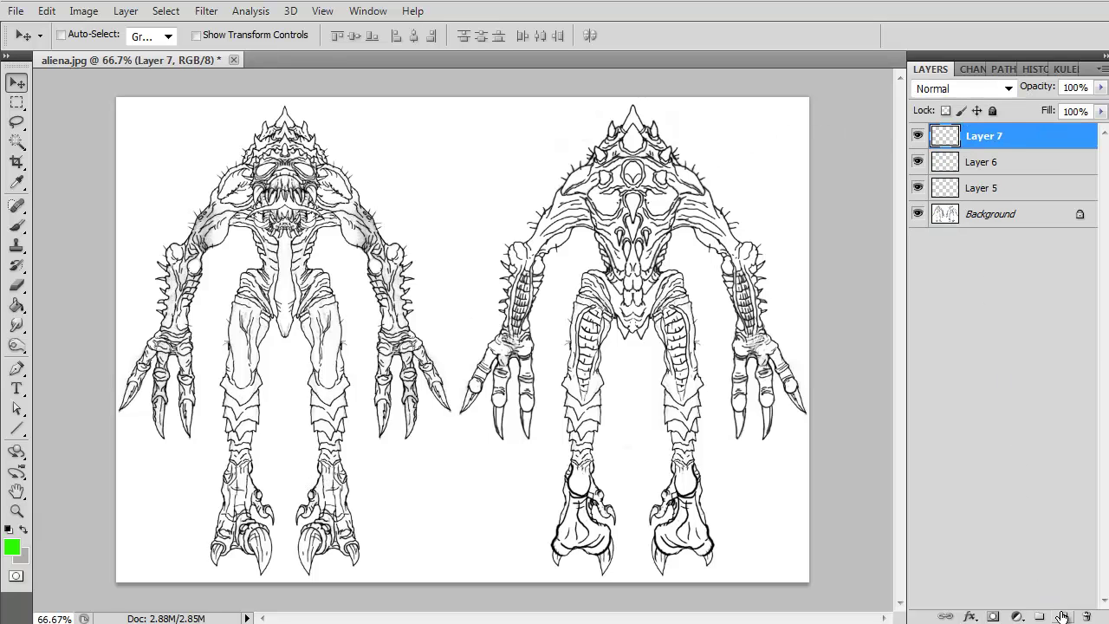
- Delete the blank Layers 7 and 6, leaving Layer 5 above the Background
left_click(1003, 189)
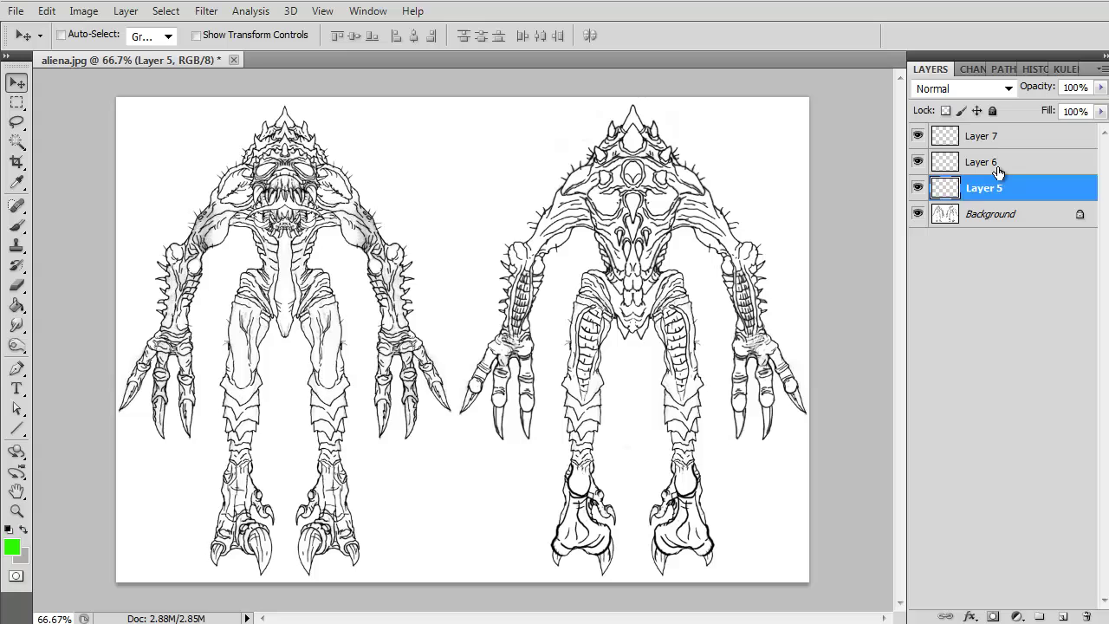
left_click(998, 172)
left_click(994, 147)
left_click(992, 189)
left_click(992, 141)
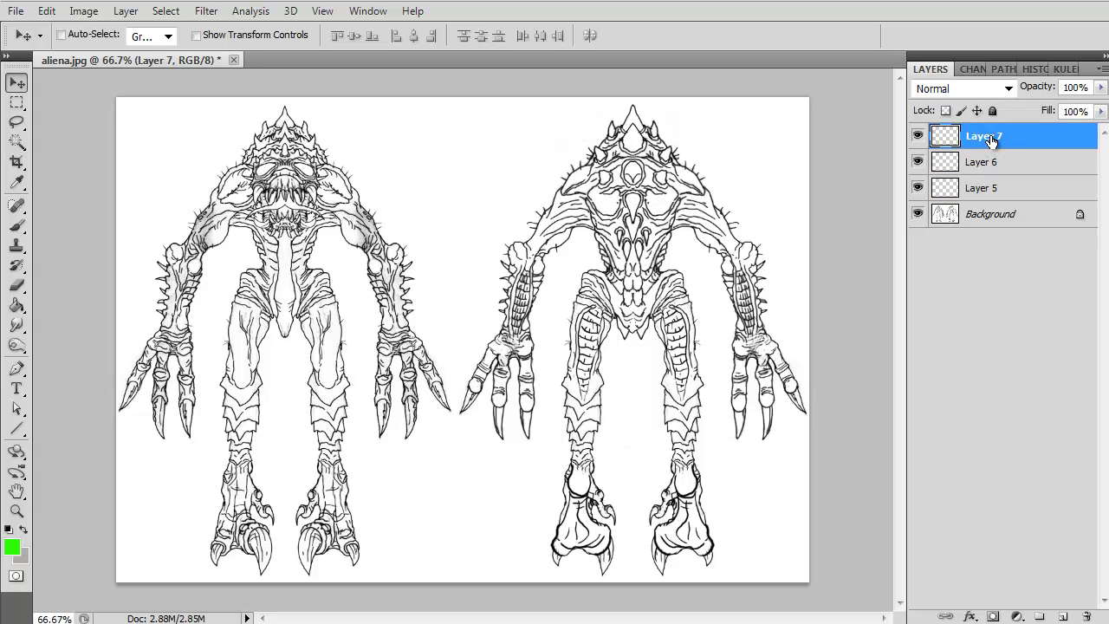
key("Delete")
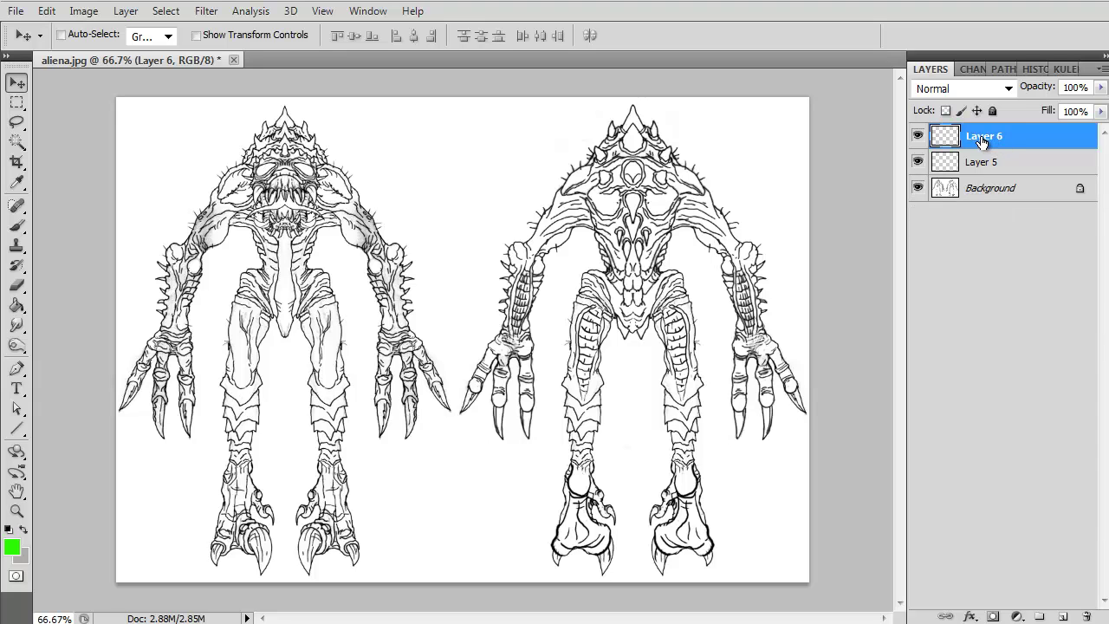
key("Delete")
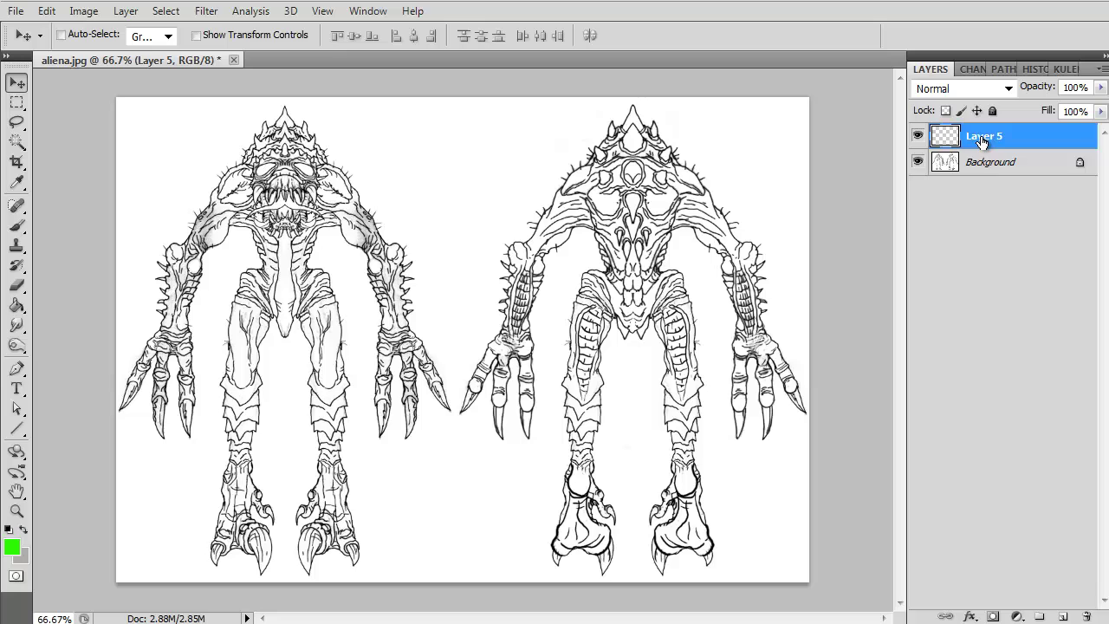
- Add two blank layers, collapse Layers 5–8 into one empty Layer 9 with Background hidden, then show Background
left_click(1063, 617)
left_click(1063, 617)
left_click(1063, 617)
left_click(1063, 616)
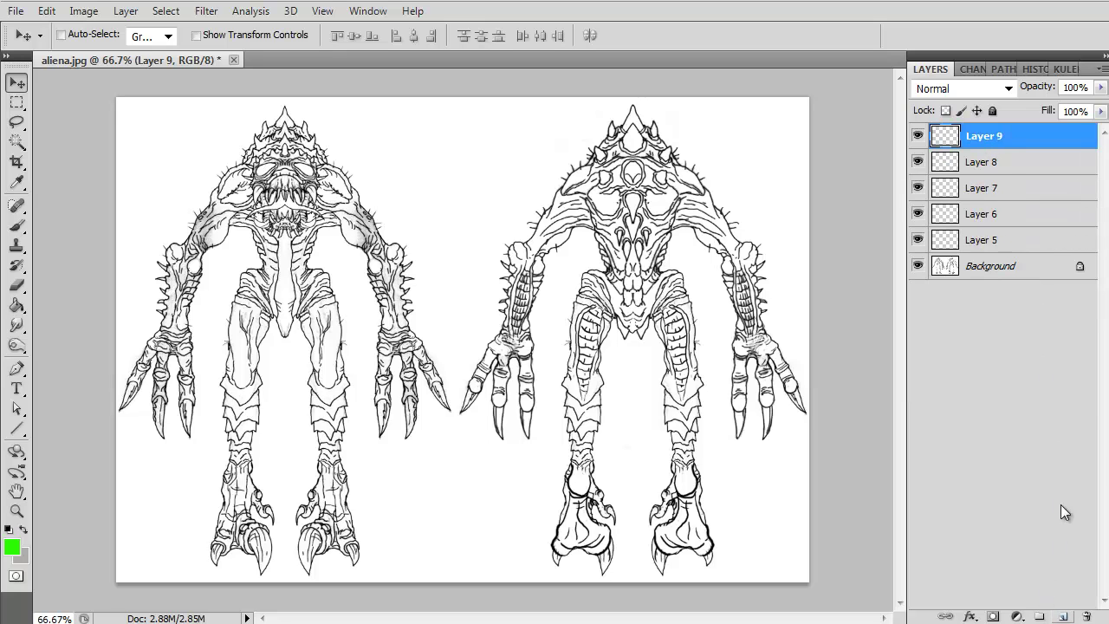
left_click(918, 266)
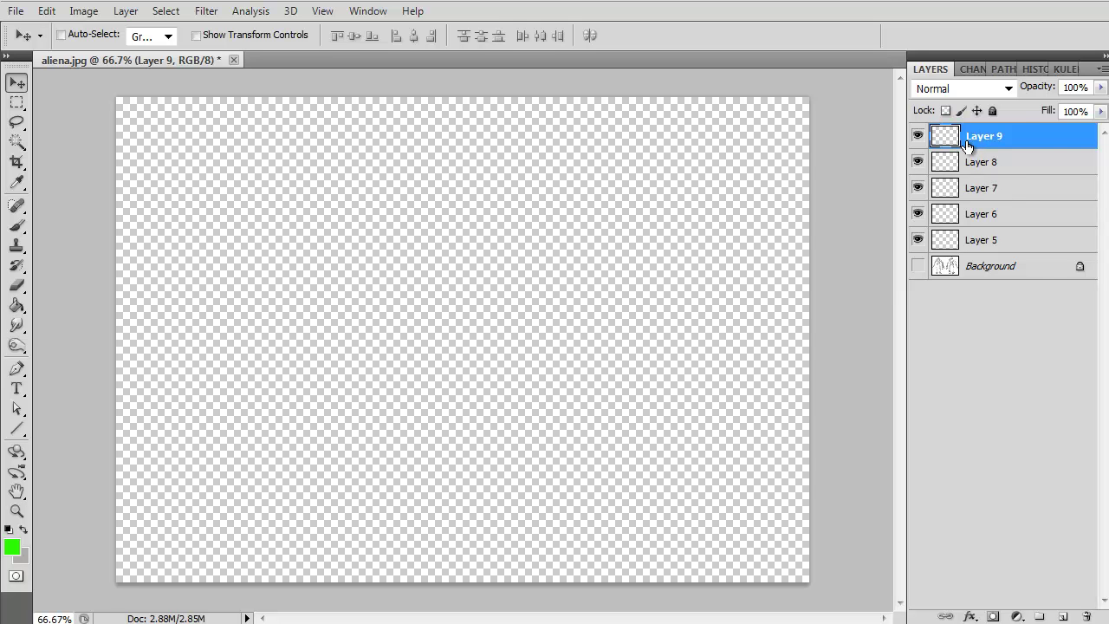
key("ctrl+shift+e")
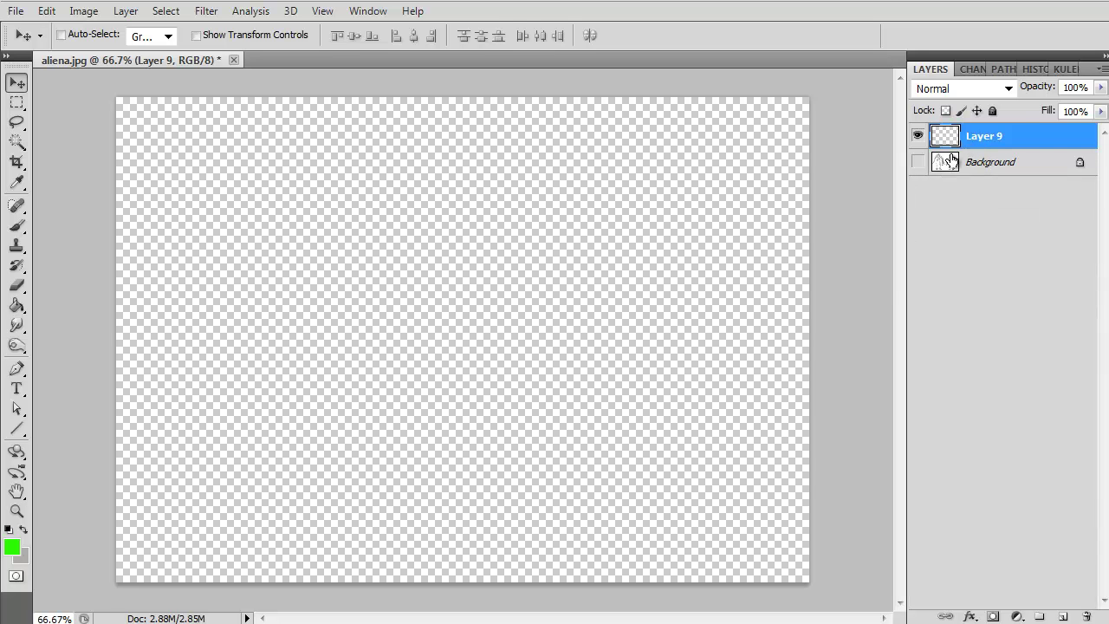
left_click(917, 163)
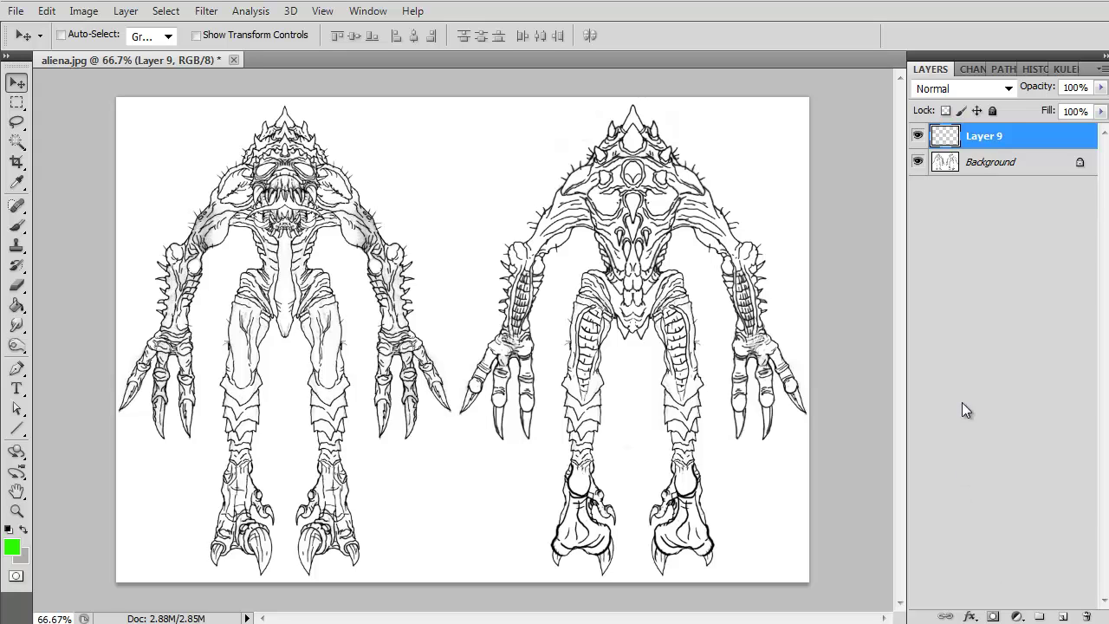
- Add new layers and paint a green stroke across the right figure's shoulders on Layer 9
left_click(1063, 616)
left_click(1062, 616)
left_click(1062, 616)
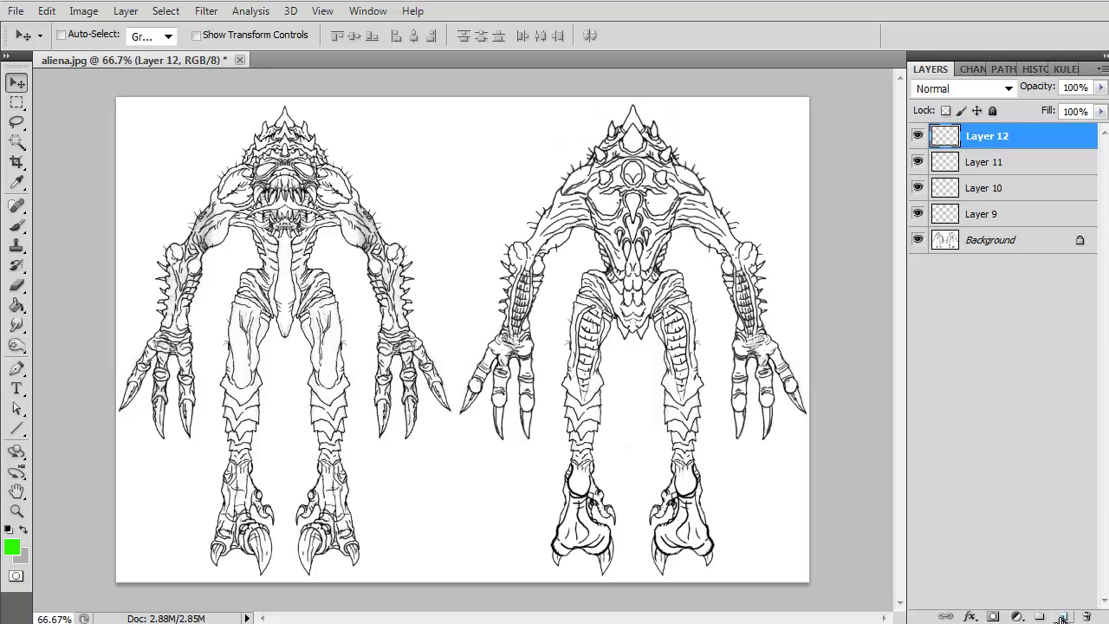
left_click(16, 225)
left_click(978, 216)
mouse_move(672, 227)
left_mouse_down()
mouse_move(617, 195)
mouse_move(539, 304)
mouse_move(452, 359)
left_mouse_up()
- On Layer 10, paint a red stroke from the left creature's mouth downward
left_click(963, 188)
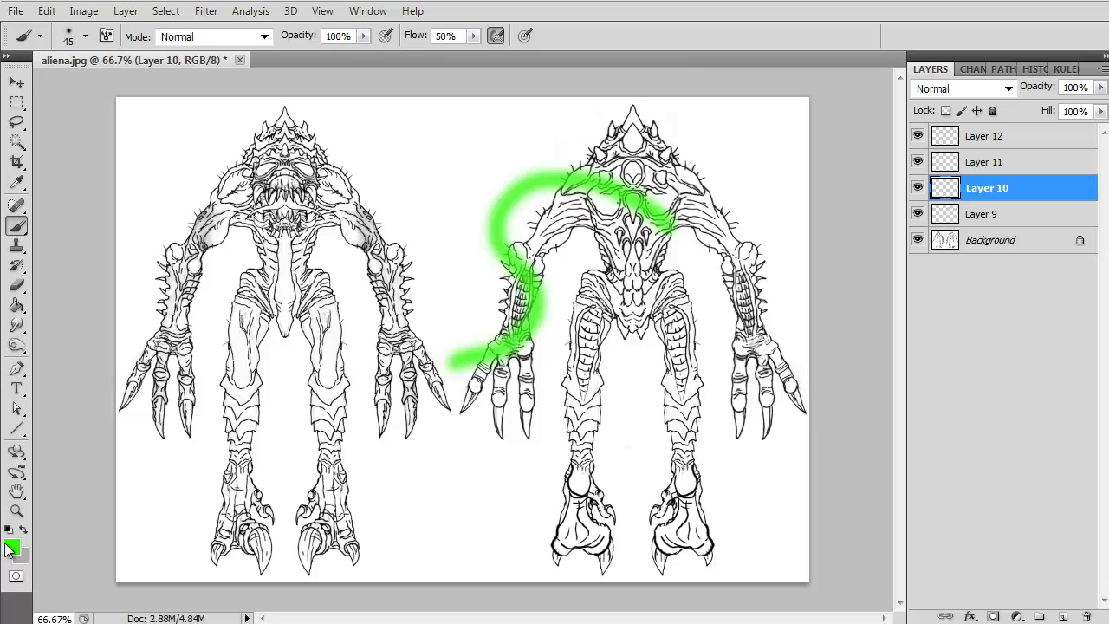
left_click(11, 545)
left_click_drag(481, 179, 500, 107)
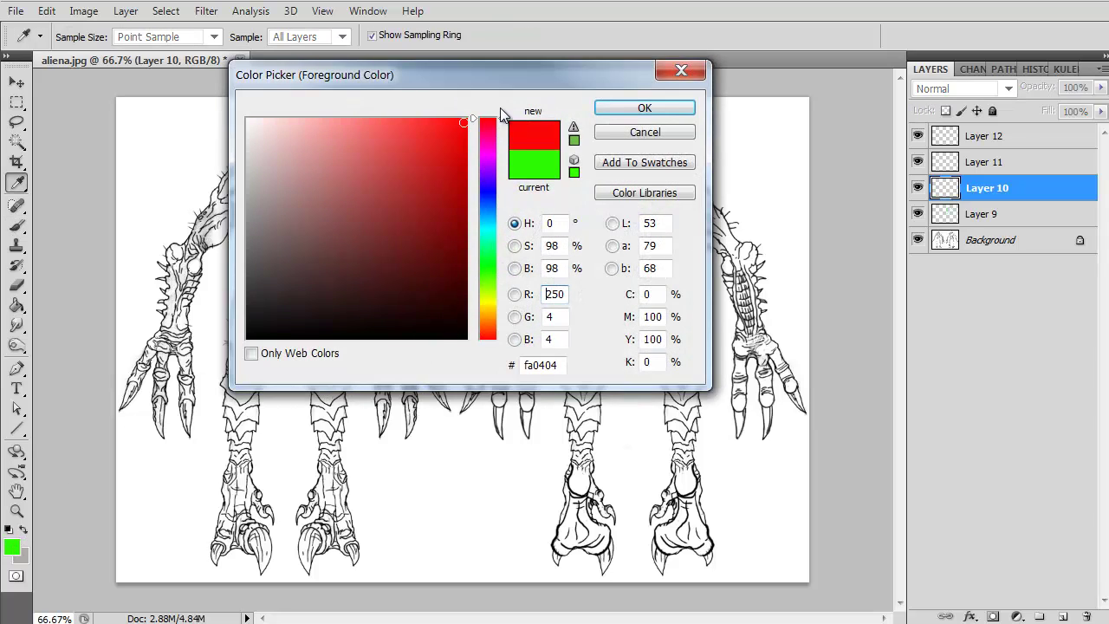
left_click(642, 109)
mouse_move(279, 210)
left_mouse_down()
mouse_move(470, 375)
mouse_move(548, 482)
left_mouse_up()
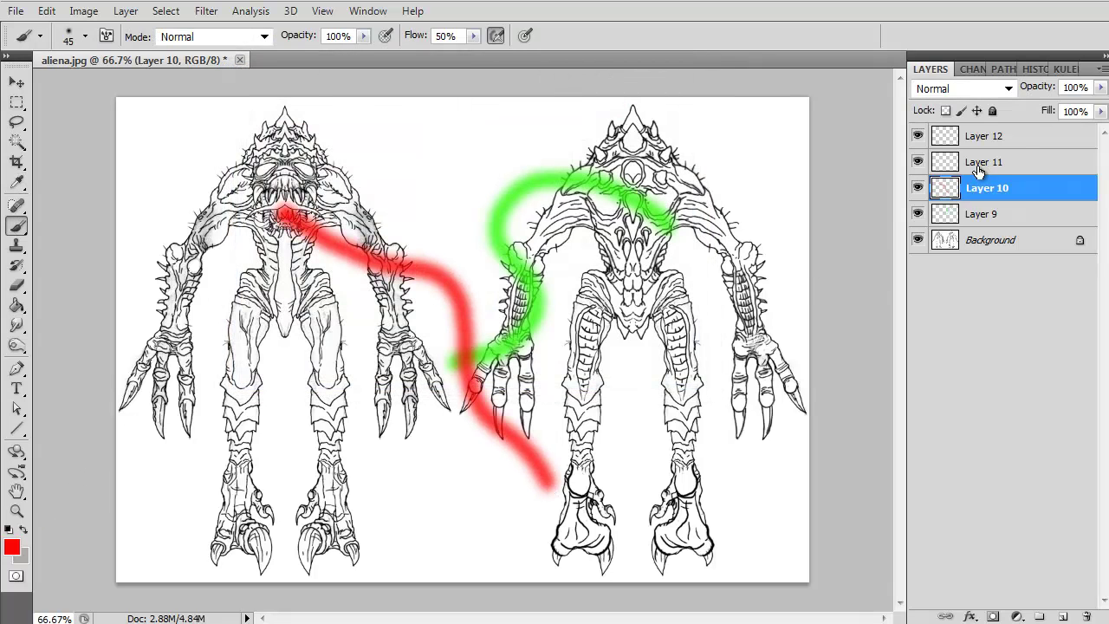
- Paint a blue stroke down to the right creature's legs on Layer 11 and delete Layer 12
left_click(977, 165)
left_click(11, 546)
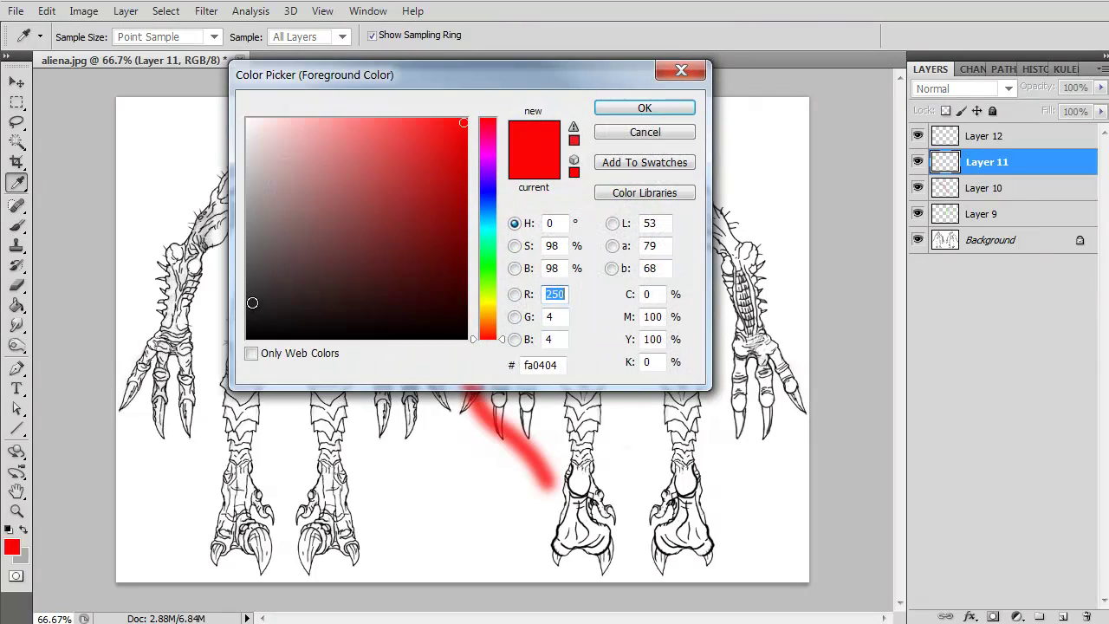
left_click(482, 198)
left_click(645, 107)
mouse_move(452, 167)
left_mouse_down()
mouse_move(451, 228)
mouse_move(587, 427)
mouse_move(589, 472)
left_mouse_up()
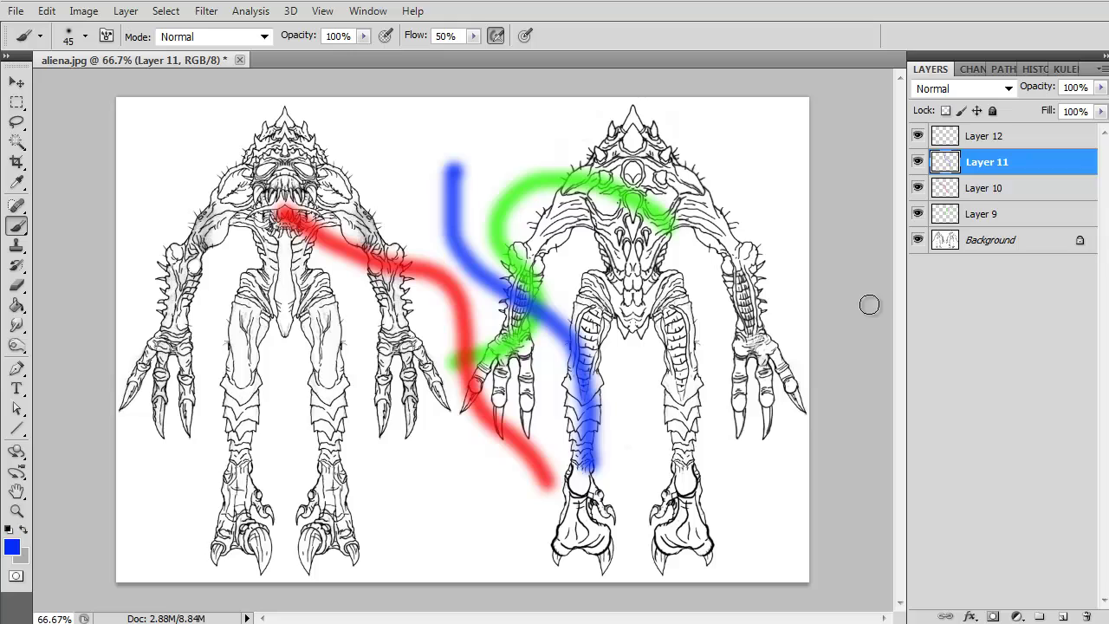
left_click_drag(990, 136, 1086, 617)
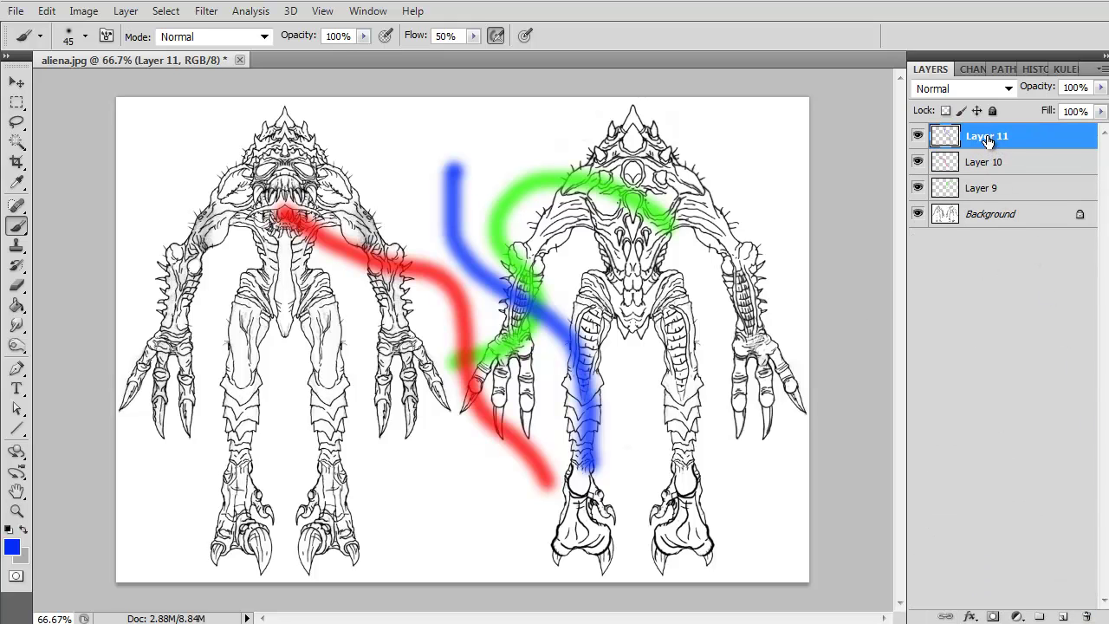
- Stamp all visible layers into a merged Layer 12, compare by toggling visibility, then show everything
left_click(988, 187, "shift")
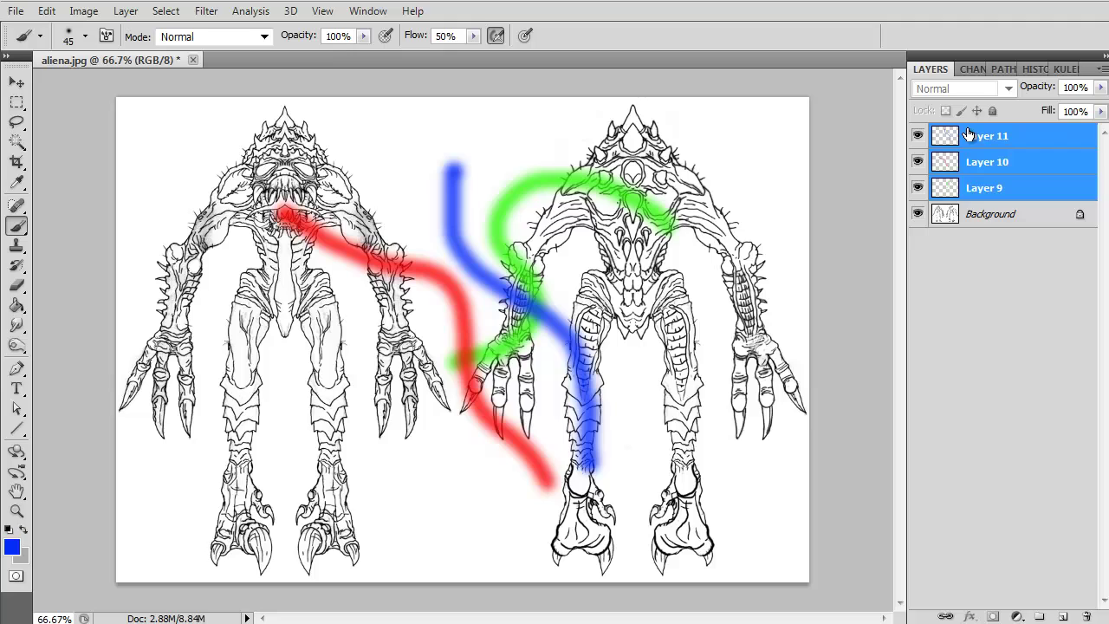
key("ctrl+shift+alt+e")
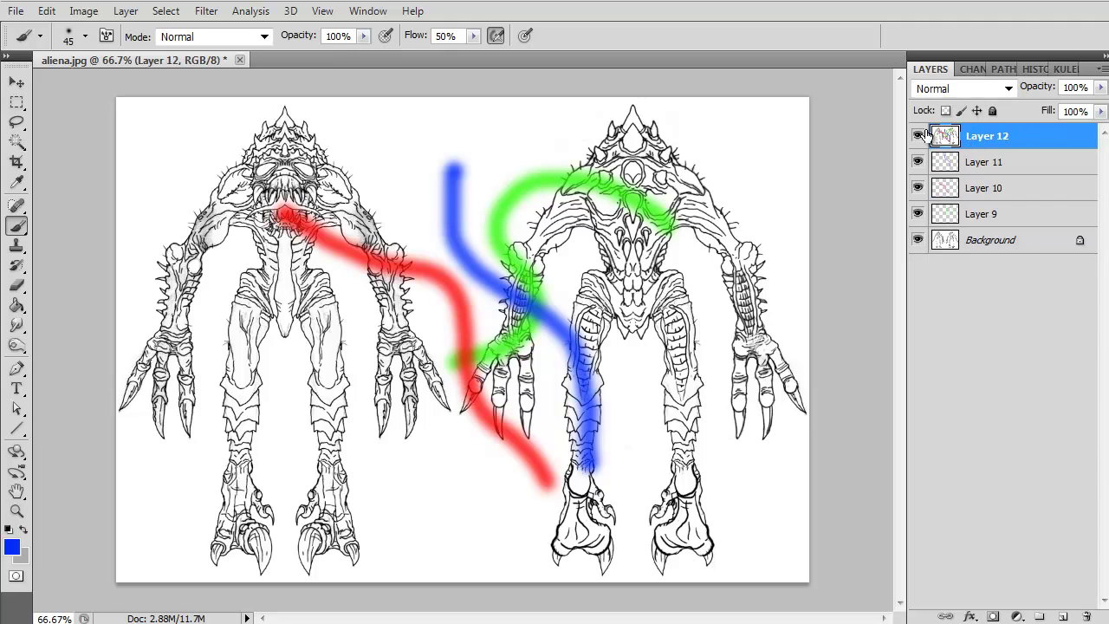
left_click_drag(919, 164, 918, 240)
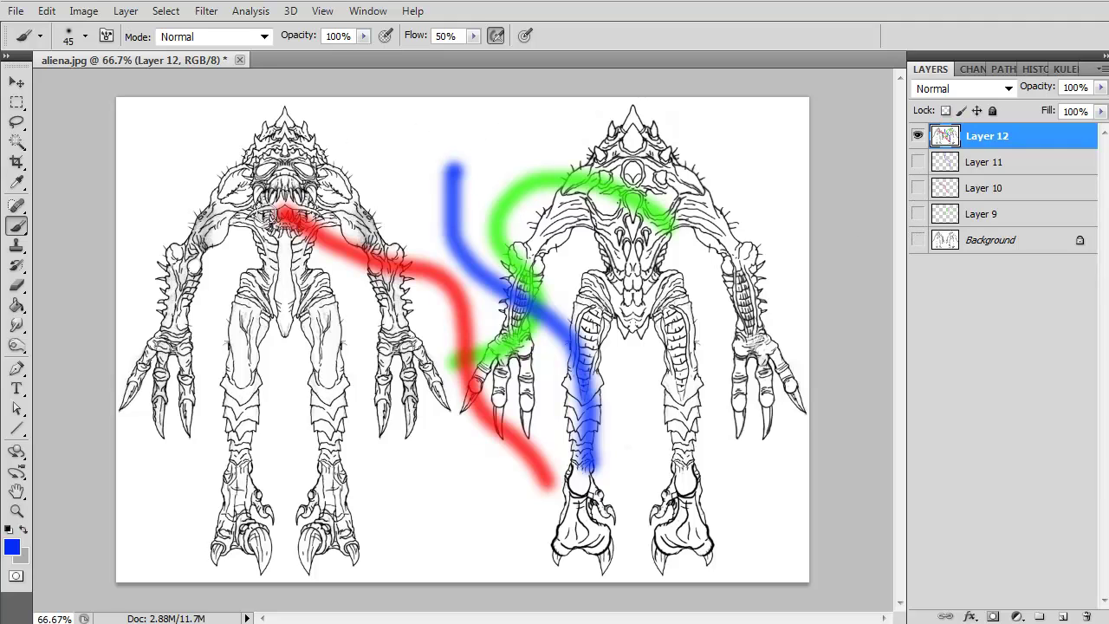
left_click(917, 136)
left_click(917, 136)
left_click_drag(918, 162, 918, 250)
- Delete merged Layer 12, then stamp only the visible strokes into a new top Layer 12
key("Delete")
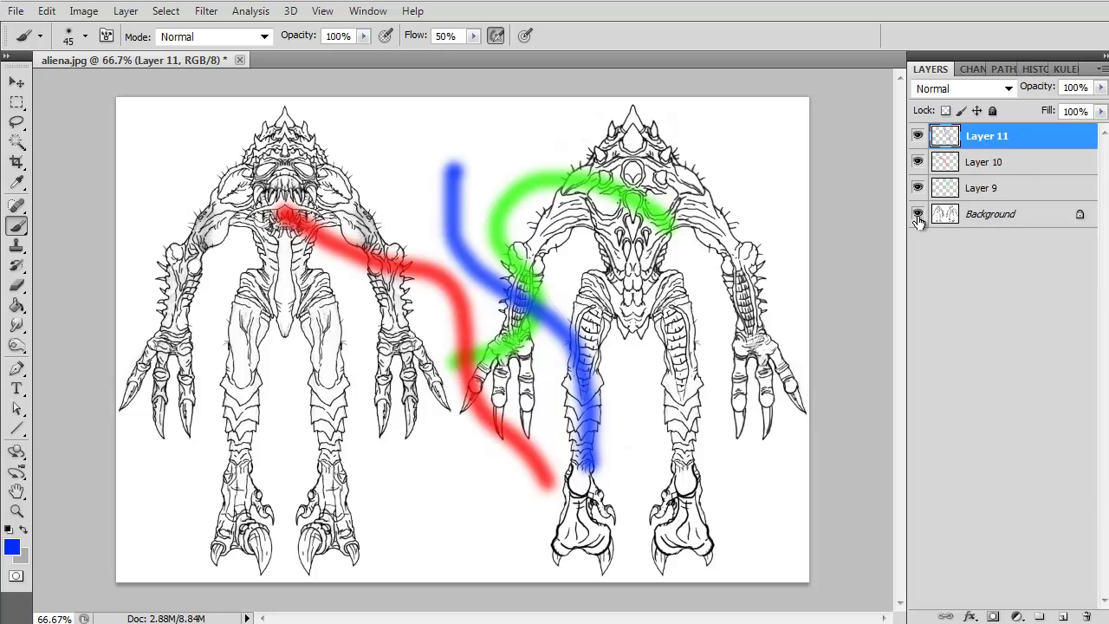
left_click(918, 214)
left_click(979, 187)
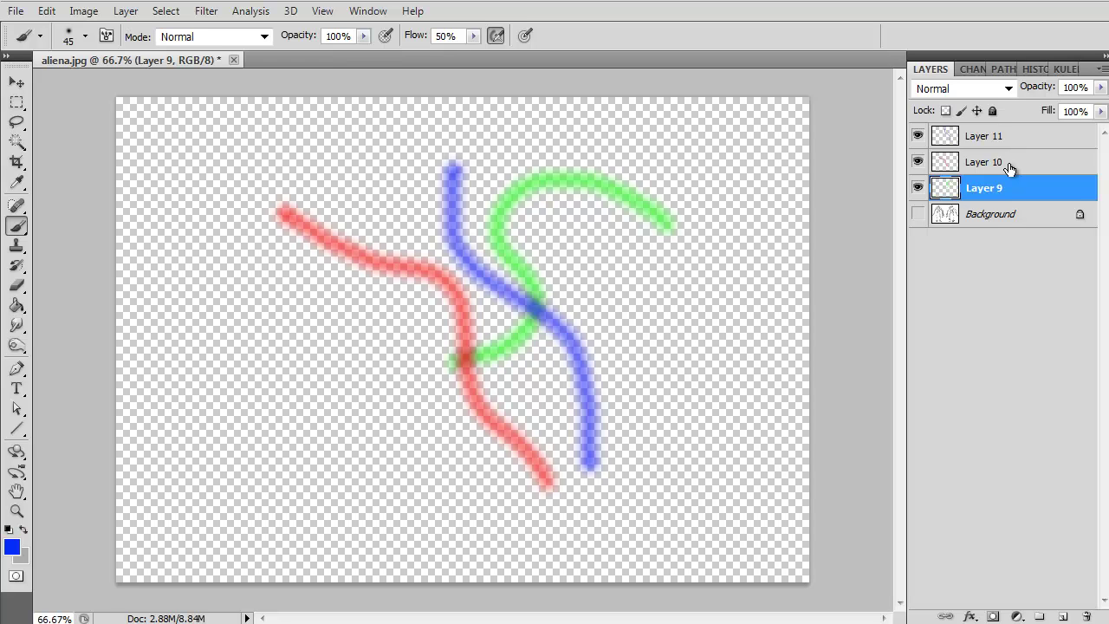
key("ctrl+shift+alt+e")
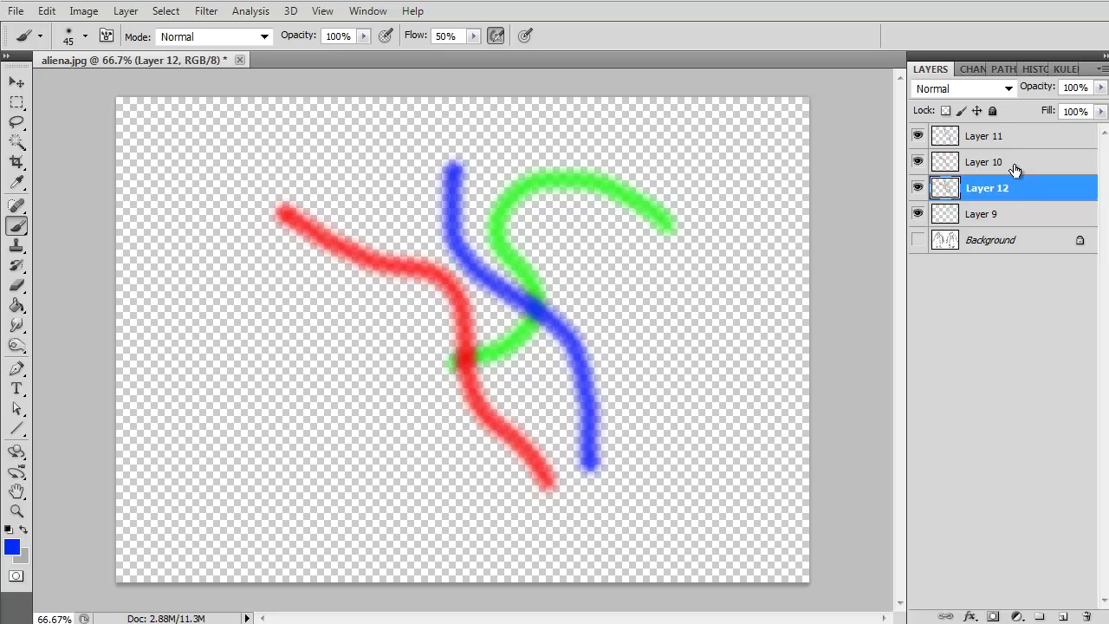
left_click_drag(1010, 194, 1009, 138)
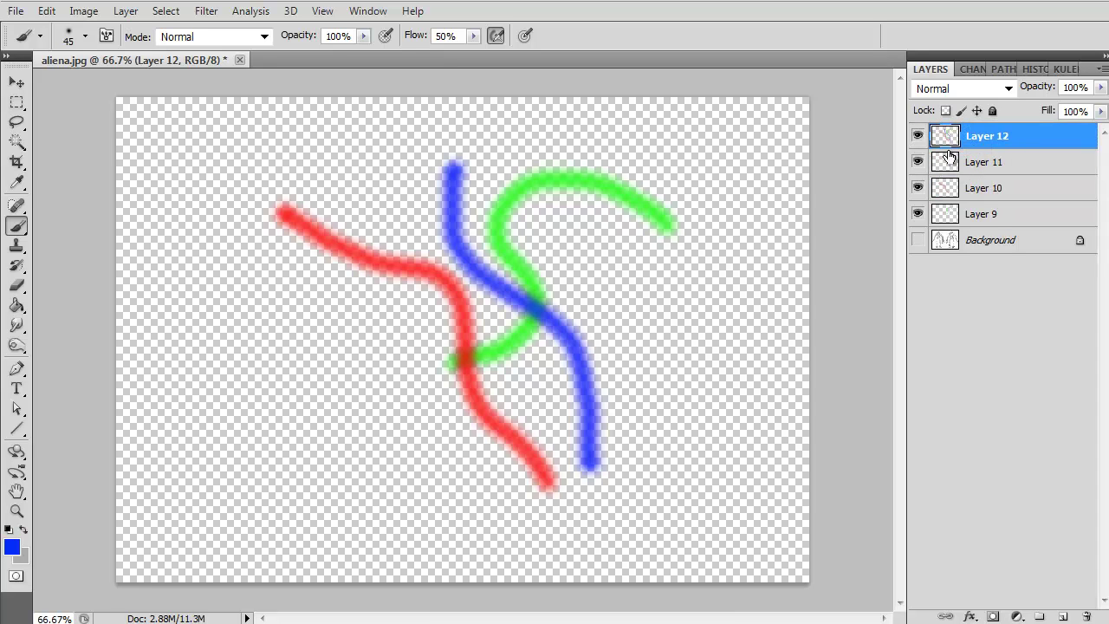
- Check and trash the new Layer 12, then make Layers 9–11 and Background visible again
left_click(918, 137)
left_click(919, 137)
left_click_drag(918, 162, 919, 217)
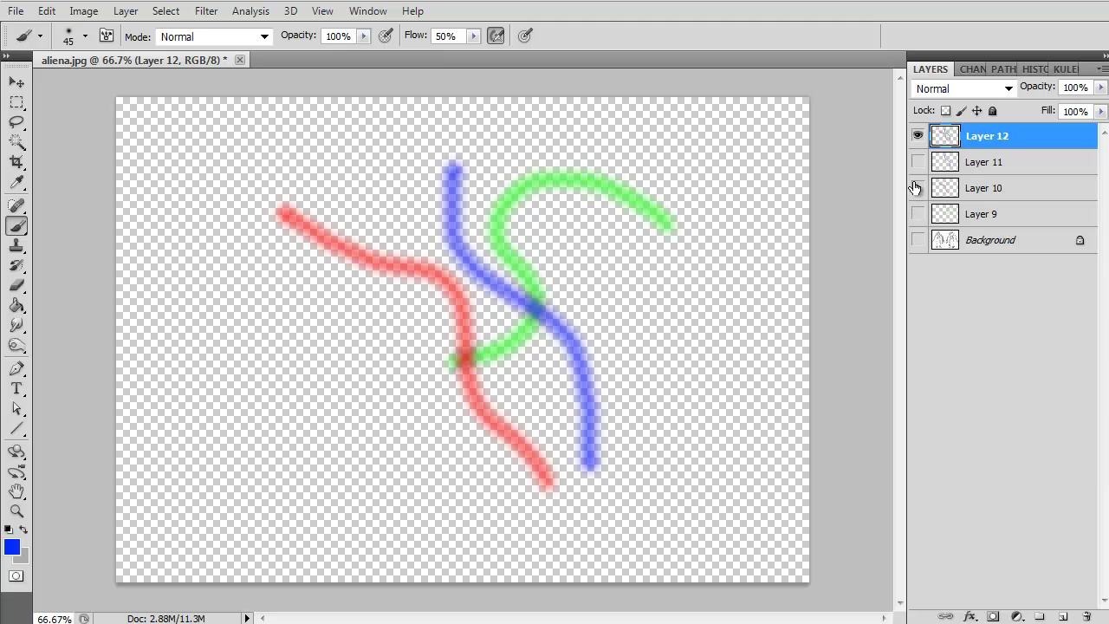
mouse_move(957, 139)
left_mouse_down()
mouse_move(998, 354)
mouse_move(1005, 596)
mouse_move(1085, 614)
left_mouse_up()
left_click(917, 136)
left_click(917, 162)
left_click(917, 188)
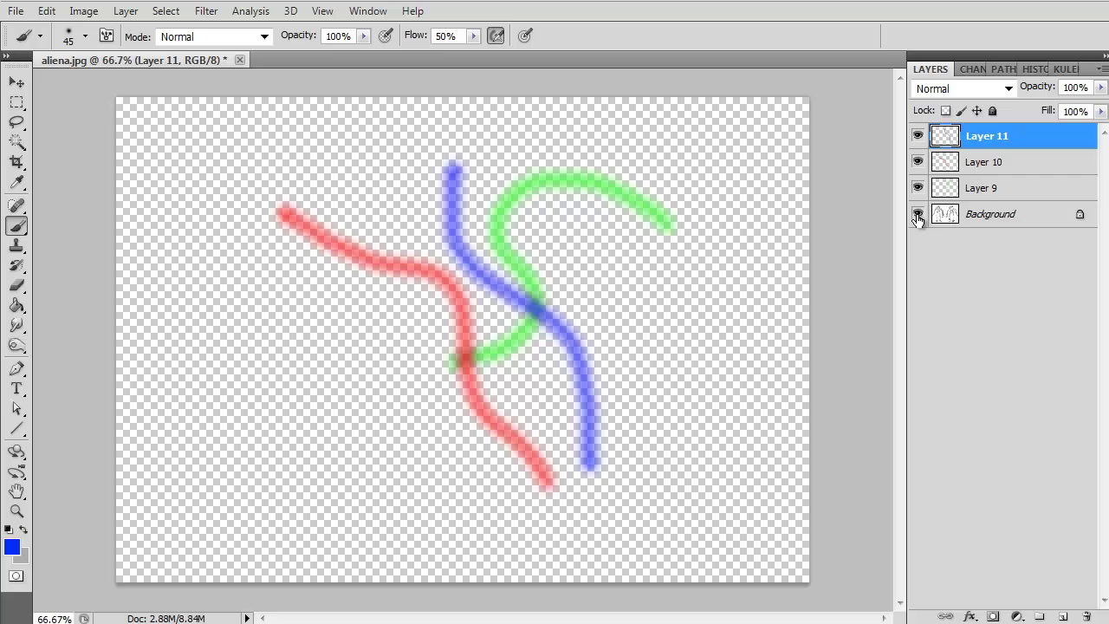
left_click(918, 214)
left_click(972, 222)
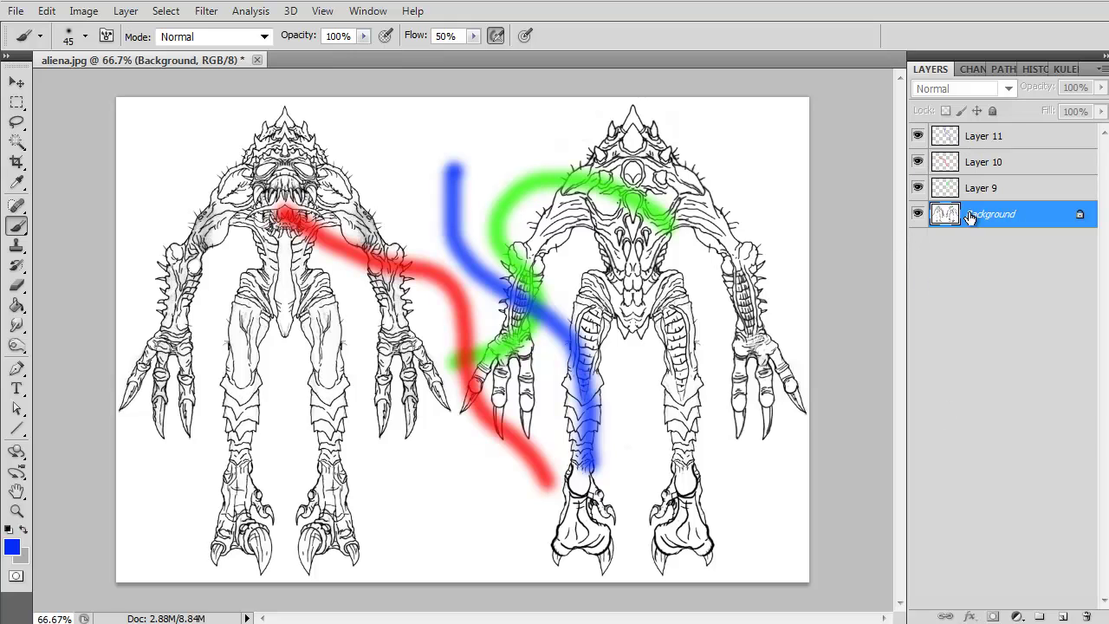
- Draw a lasso selection around the left alien's head, then deselect it
left_click(17, 122)
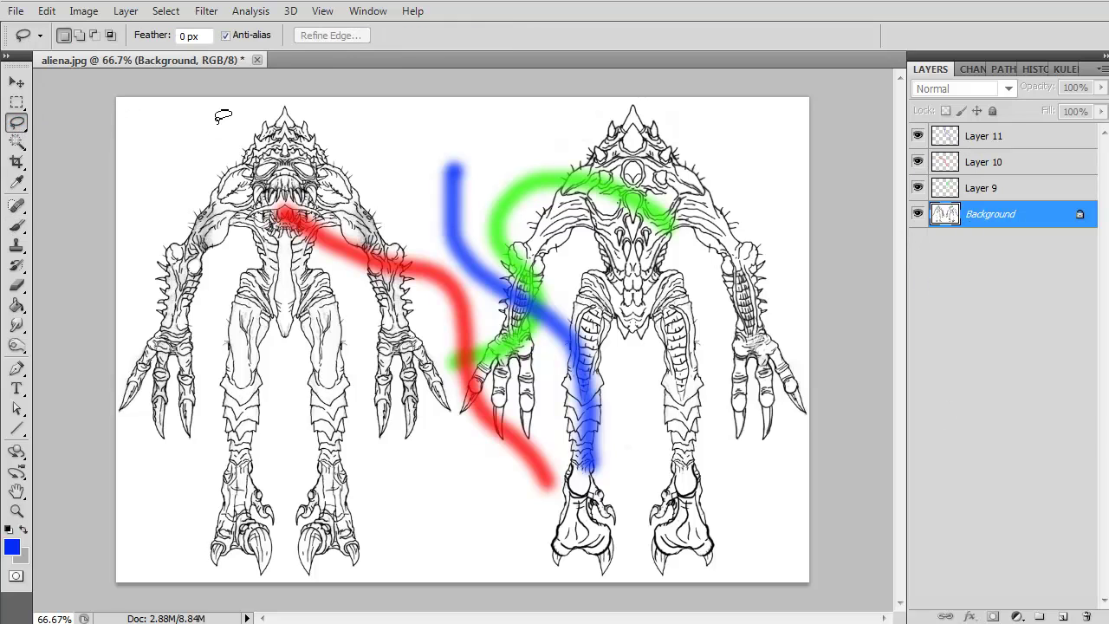
mouse_move(216, 122)
left_mouse_down()
mouse_move(394, 169)
mouse_move(381, 255)
mouse_move(247, 296)
mouse_move(189, 215)
left_mouse_up()
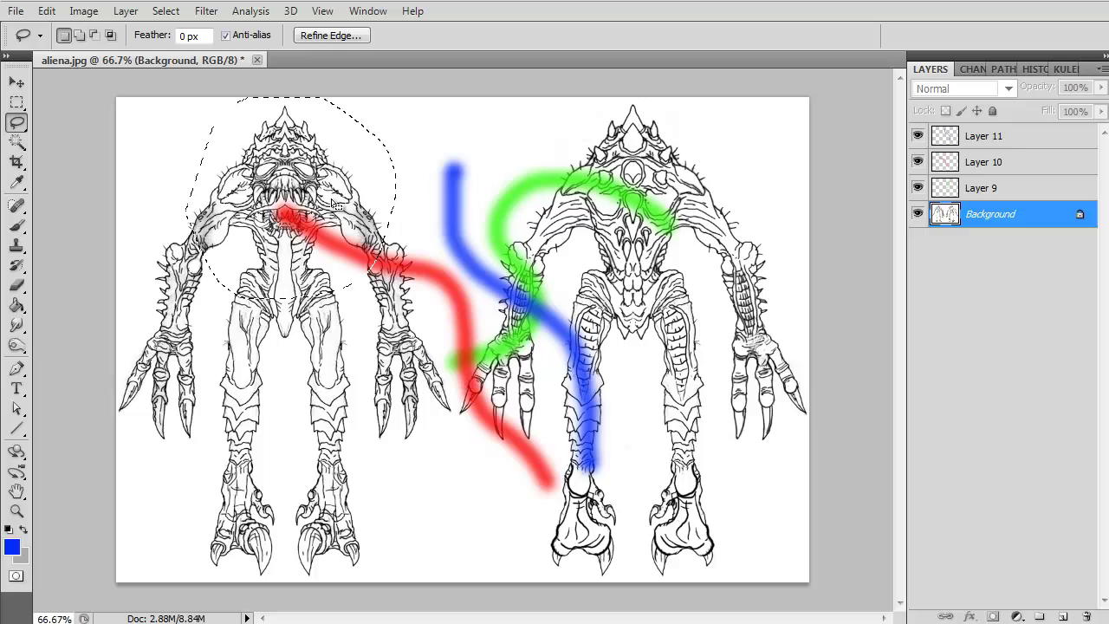
left_click(336, 198)
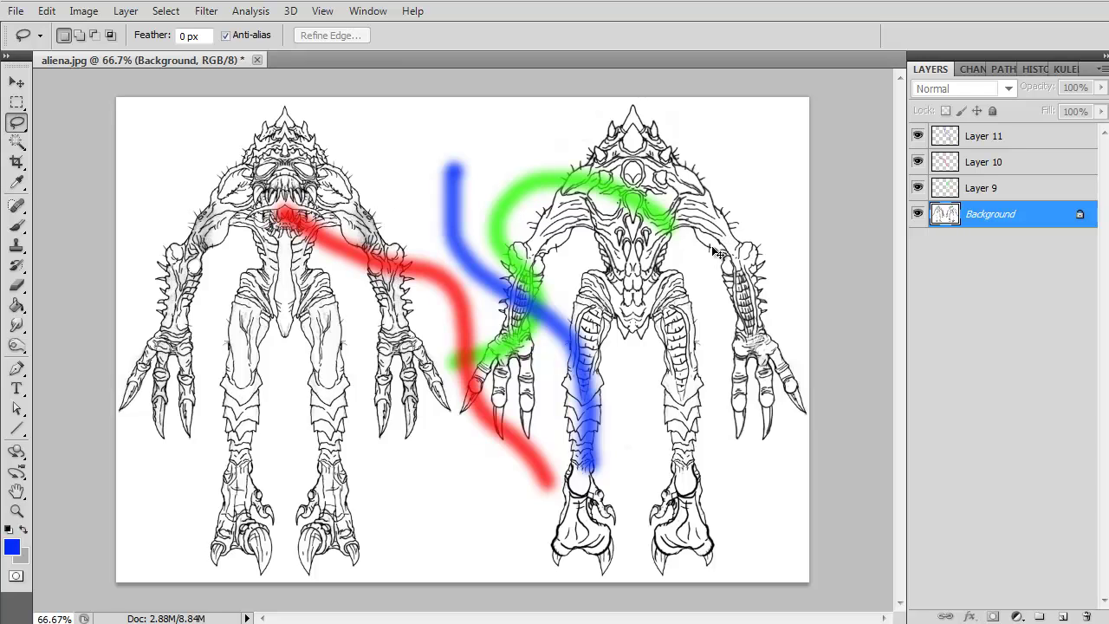
key("ctrl+v")
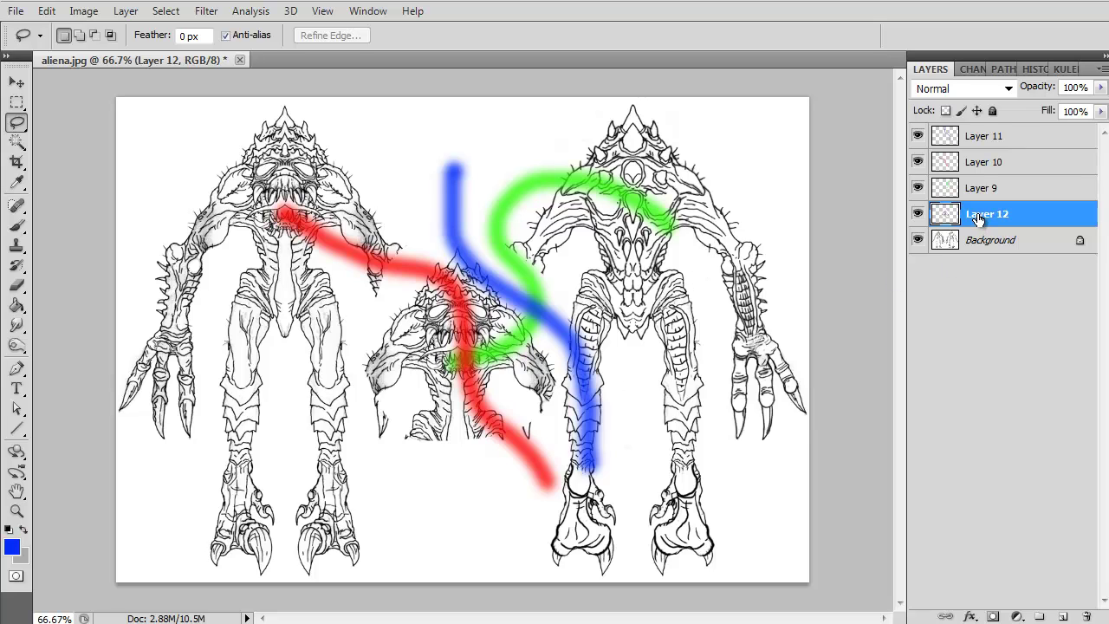
key("ctrl+i")
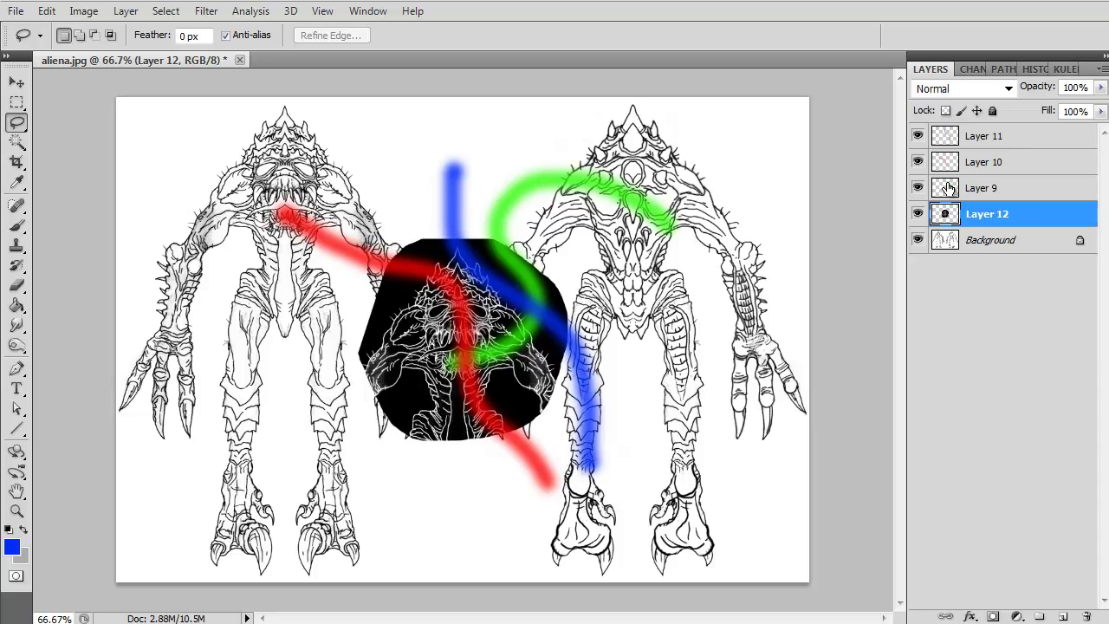
left_click_drag(977, 218, 1087, 616)
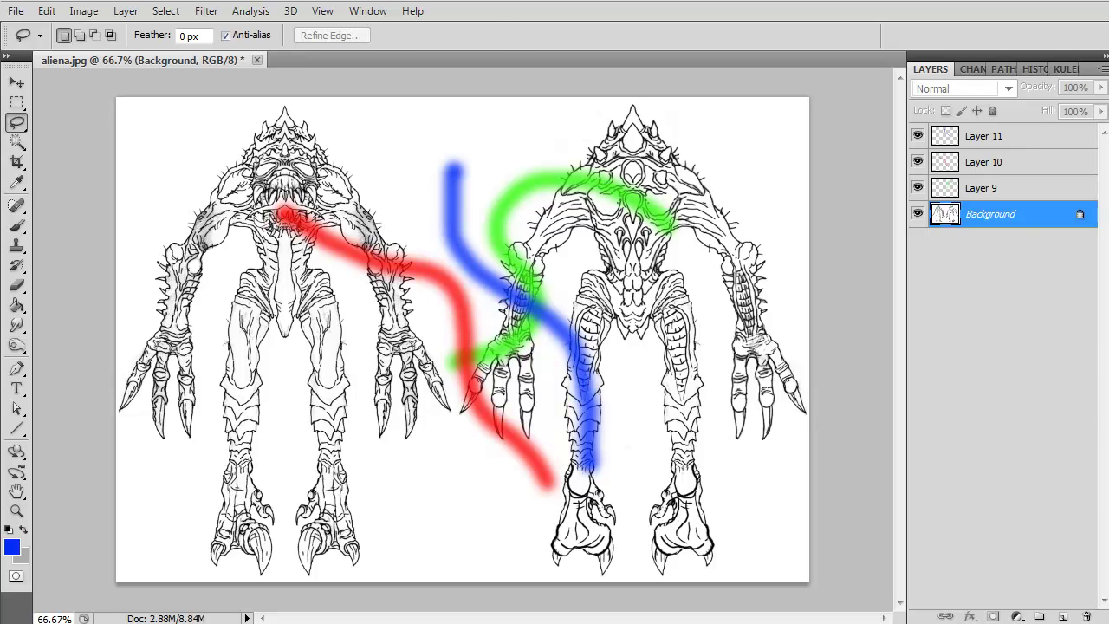
- With the Brush, pick a green shade from the on-canvas HUD colour picker, then undo a trial green stroke
key("b")
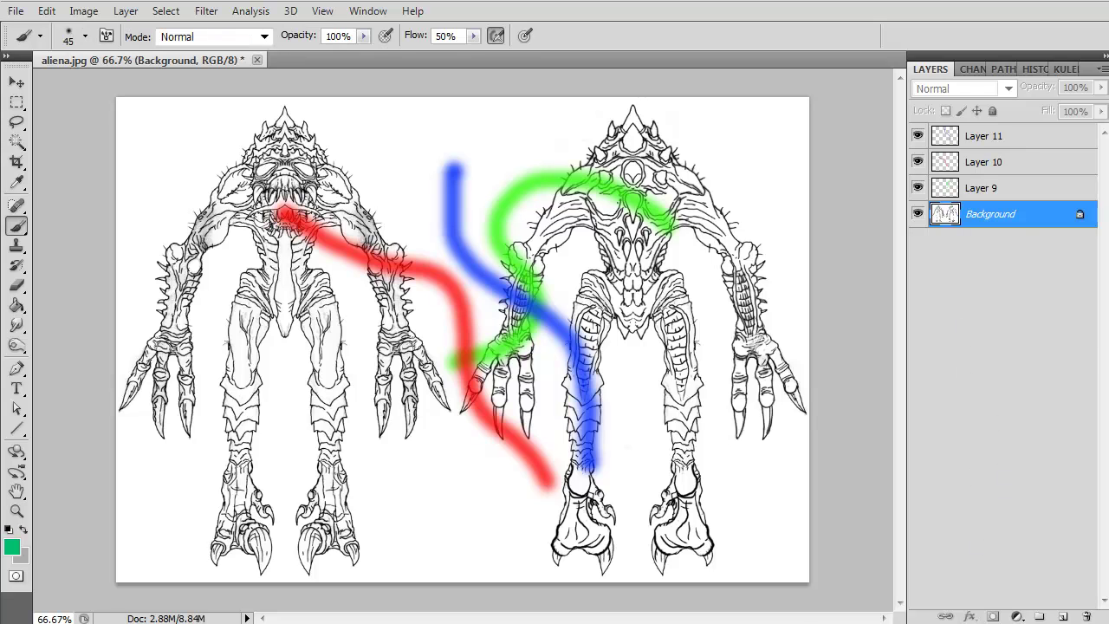
right_click(435, 247, "alt+shift")
mouse_move(429, 253)
left_mouse_down()
mouse_move(404, 231)
mouse_move(394, 256)
mouse_move(347, 239)
mouse_move(458, 318)
mouse_move(469, 346)
mouse_move(482, 232)
mouse_move(409, 230)
mouse_move(423, 251)
mouse_move(402, 227)
mouse_move(416, 249)
mouse_move(422, 218)
mouse_move(408, 222)
mouse_move(418, 244)
mouse_move(411, 227)
mouse_move(425, 211)
mouse_move(464, 240)
mouse_move(462, 379)
mouse_move(444, 362)
mouse_move(462, 354)
mouse_move(464, 379)
mouse_move(414, 302)
mouse_move(424, 212)
left_mouse_up()
mouse_move(298, 291)
left_mouse_down()
mouse_move(498, 331)
mouse_move(570, 360)
mouse_move(511, 346)
mouse_move(498, 272)
mouse_move(515, 225)
left_mouse_up()
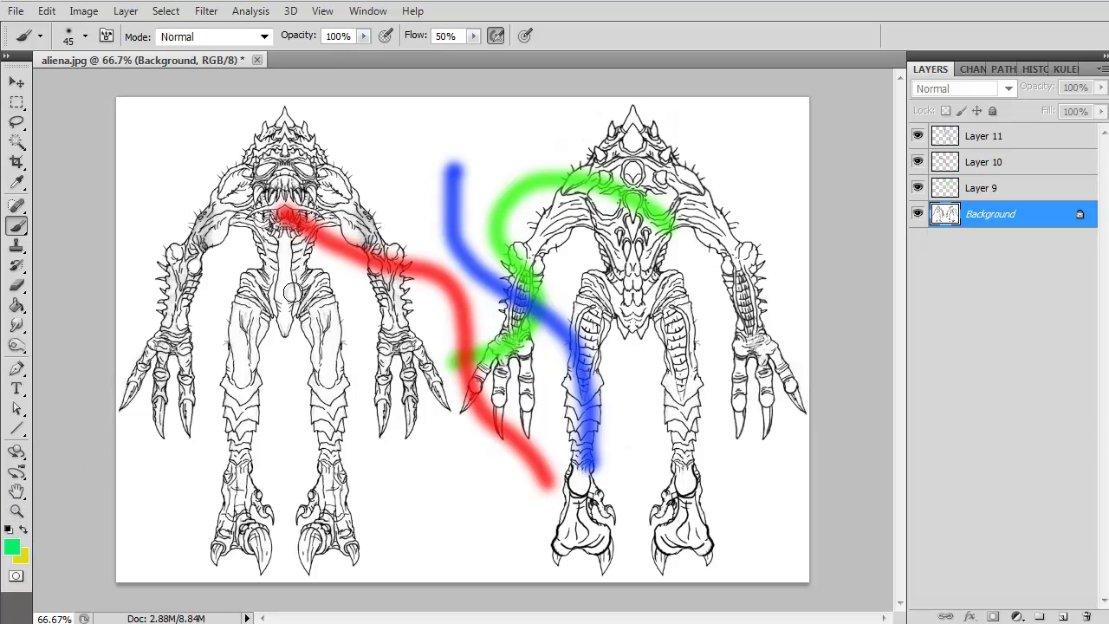
mouse_move(398, 161)
left_mouse_down()
mouse_move(357, 177)
mouse_move(385, 227)
mouse_move(344, 295)
mouse_move(299, 412)
left_mouse_up()
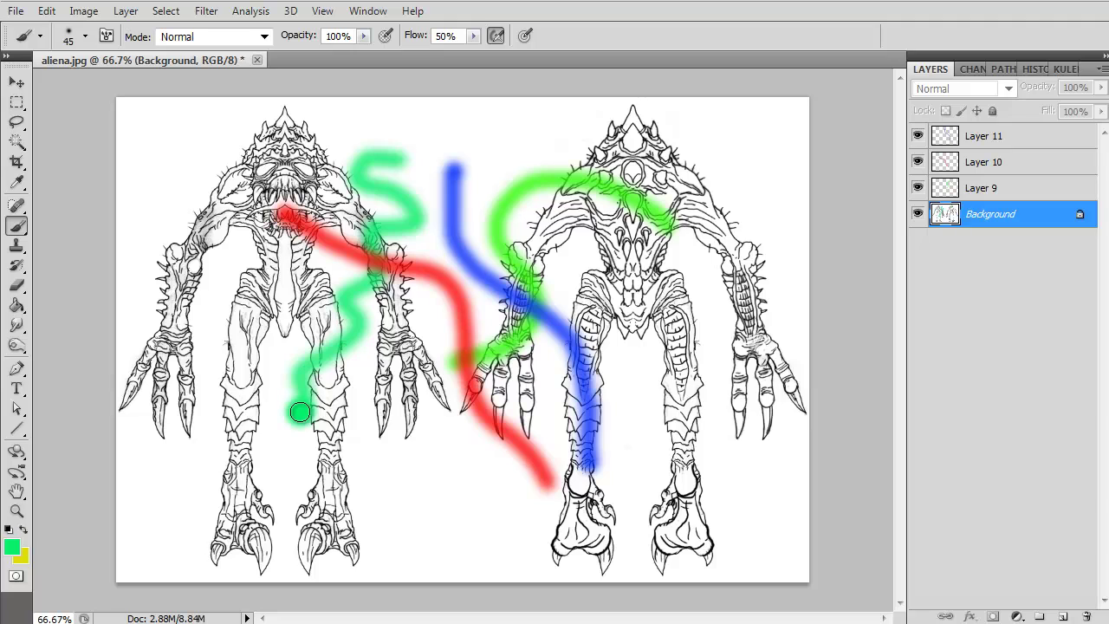
key("ctrl+z")
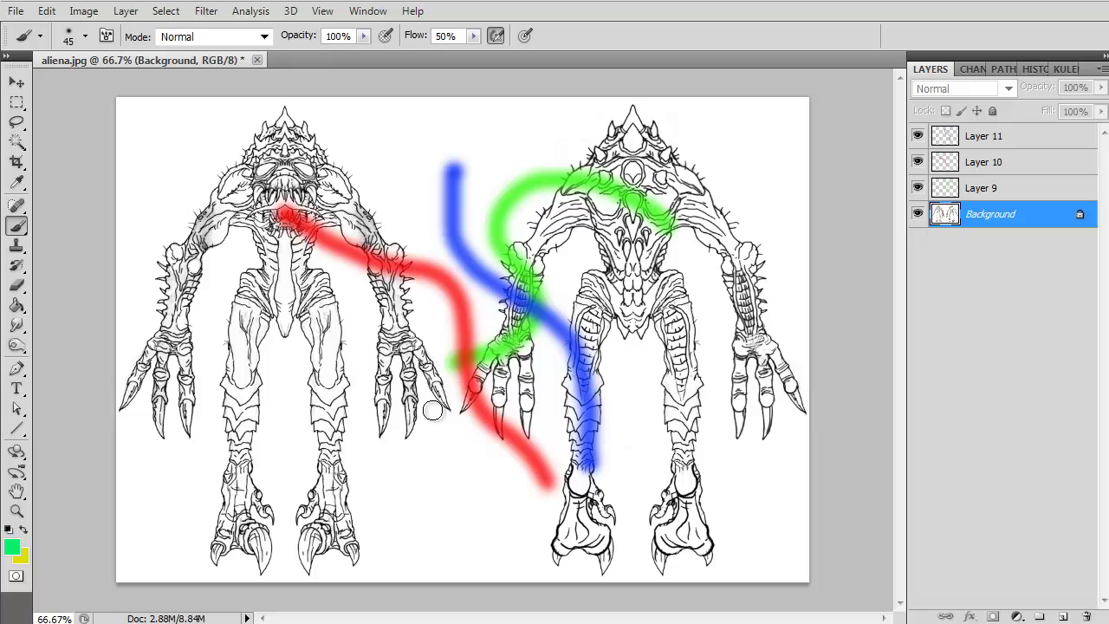
left_click(995, 145)
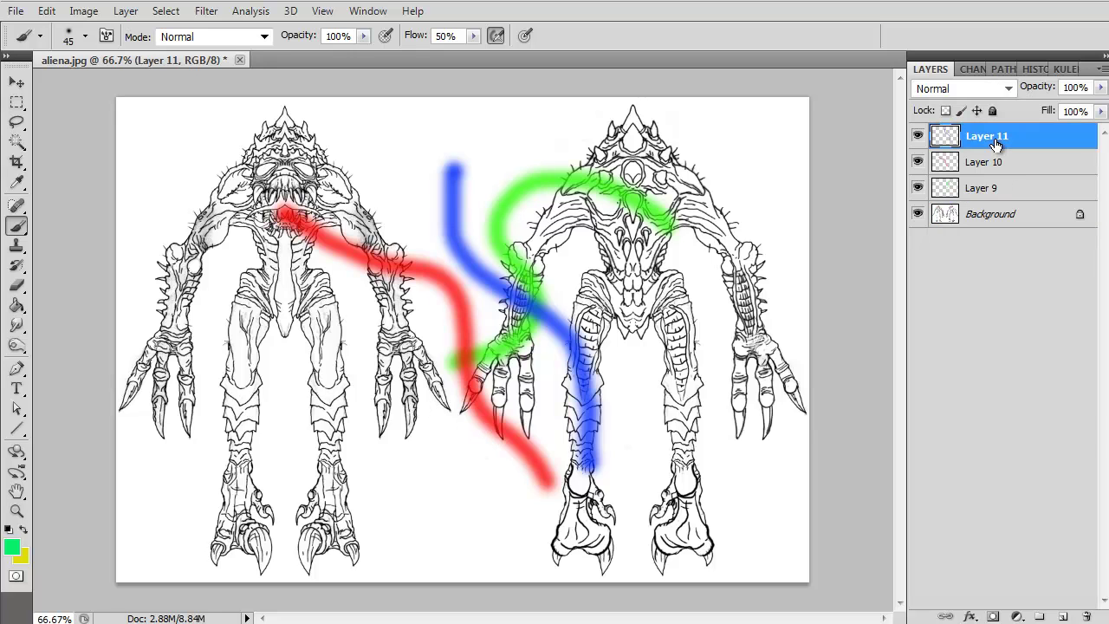
key("Delete")
key("Delete")
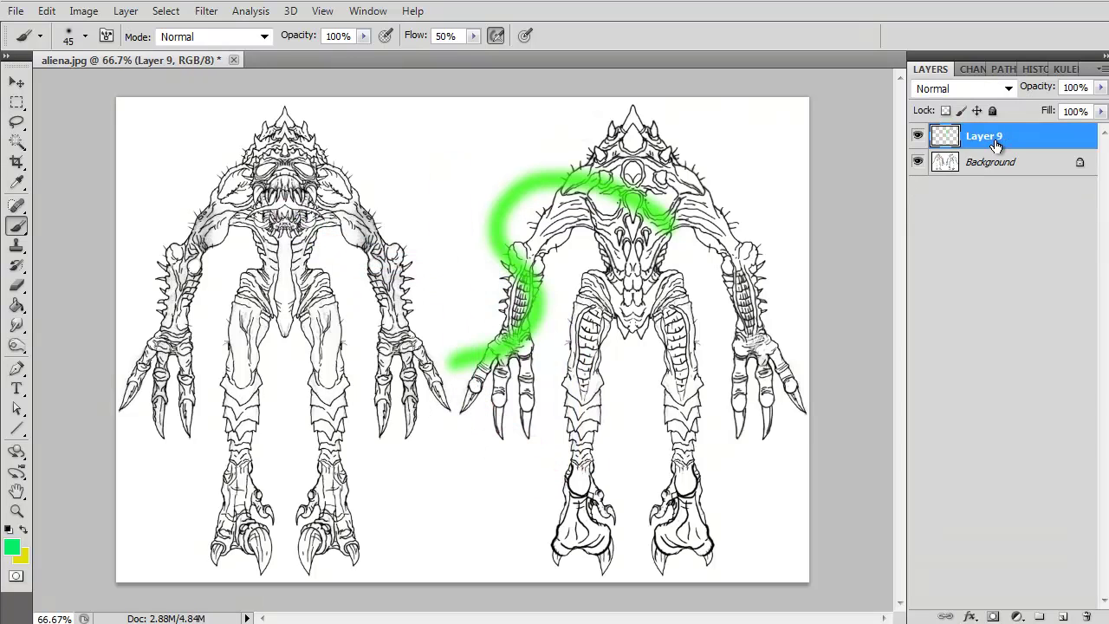
key("Delete")
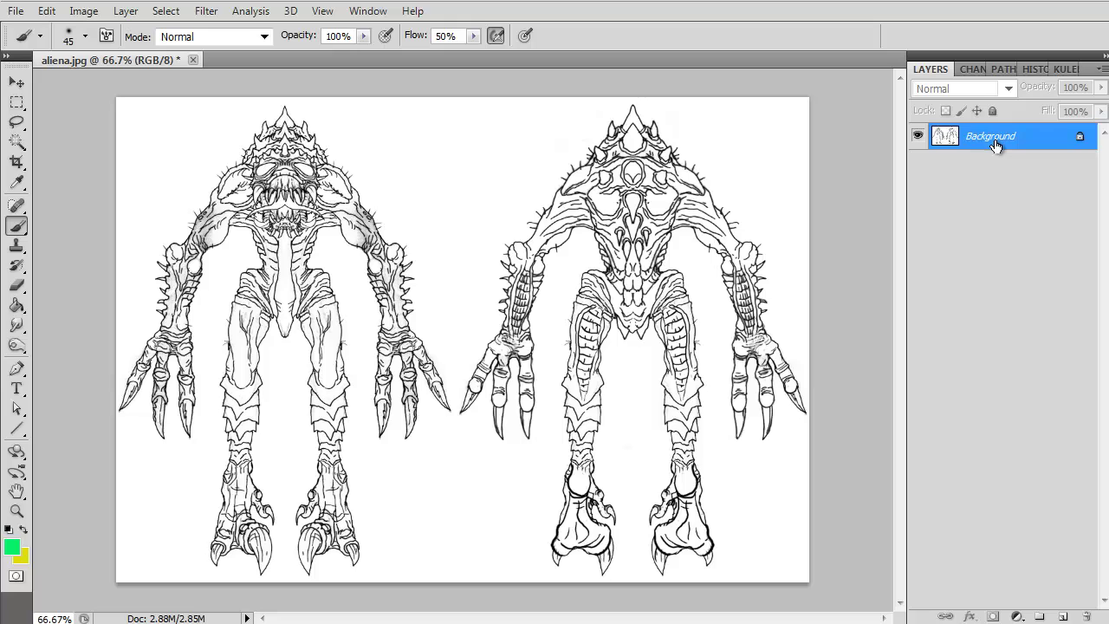
left_click(1064, 616)
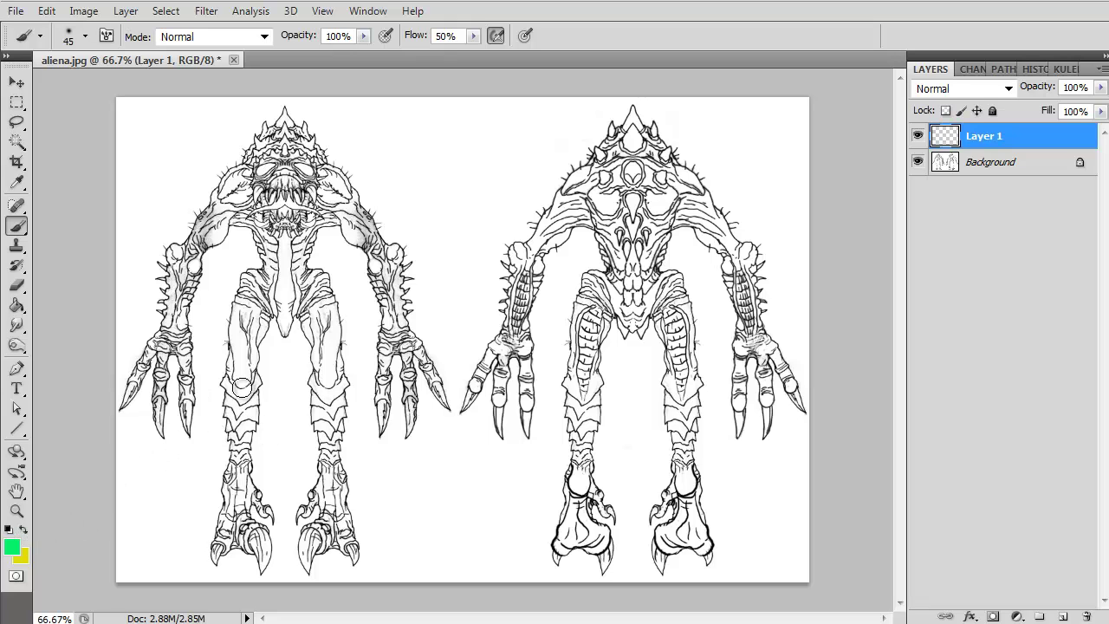
mouse_move(524, 141)
left_mouse_down()
mouse_move(464, 127)
mouse_move(405, 169)
mouse_move(475, 185)
mouse_move(490, 240)
mouse_move(366, 252)
mouse_move(408, 306)
mouse_move(500, 289)
mouse_move(523, 369)
mouse_move(473, 376)
mouse_move(399, 429)
mouse_move(549, 415)
mouse_move(498, 491)
mouse_move(411, 469)
mouse_move(349, 524)
mouse_move(516, 533)
mouse_move(654, 390)
mouse_move(590, 133)
mouse_move(522, 131)
mouse_move(484, 218)
mouse_move(393, 131)
mouse_move(328, 146)
mouse_move(295, 251)
mouse_move(202, 245)
mouse_move(221, 384)
mouse_move(322, 341)
mouse_move(485, 299)
mouse_move(693, 299)
mouse_move(523, 252)
mouse_move(462, 188)
mouse_move(337, 165)
mouse_move(172, 182)
mouse_move(142, 228)
mouse_move(148, 192)
mouse_move(119, 190)
mouse_move(110, 252)
mouse_move(155, 259)
mouse_move(167, 325)
left_mouse_up()
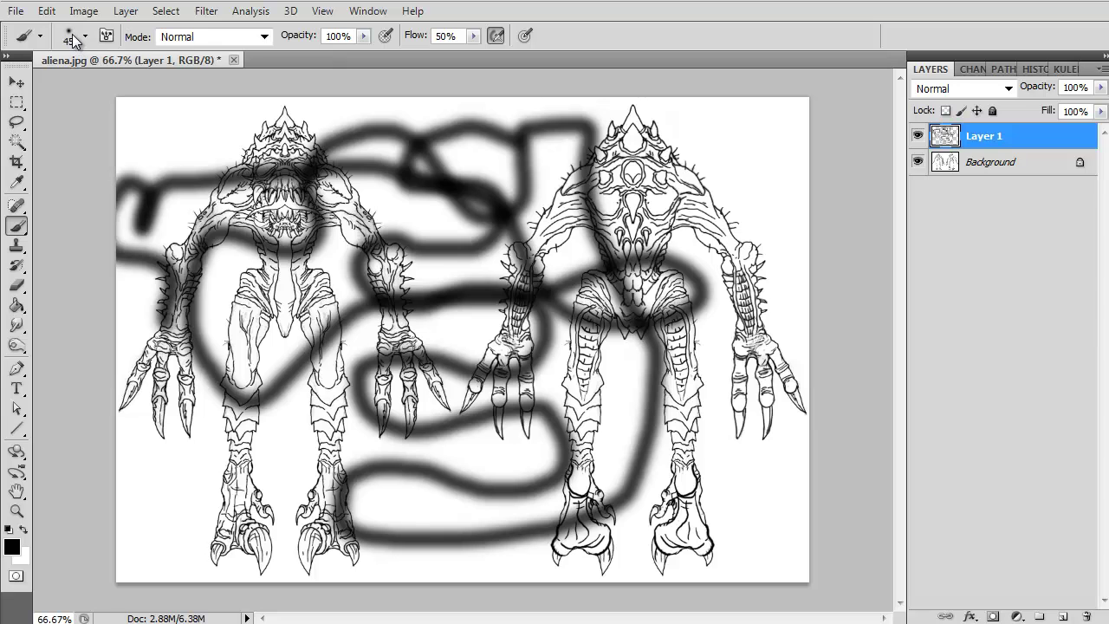
mouse_move(242, 310)
left_mouse_down()
mouse_move(285, 330)
mouse_move(443, 267)
mouse_move(701, 198)
mouse_move(746, 240)
mouse_move(706, 271)
left_mouse_up()
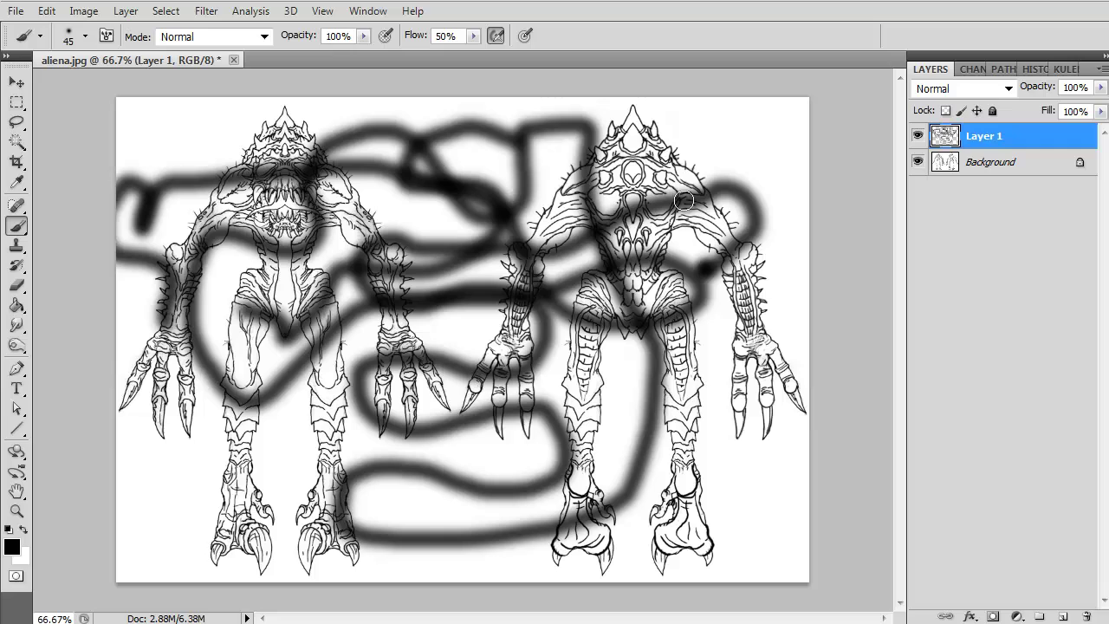
key("ctrl+a")
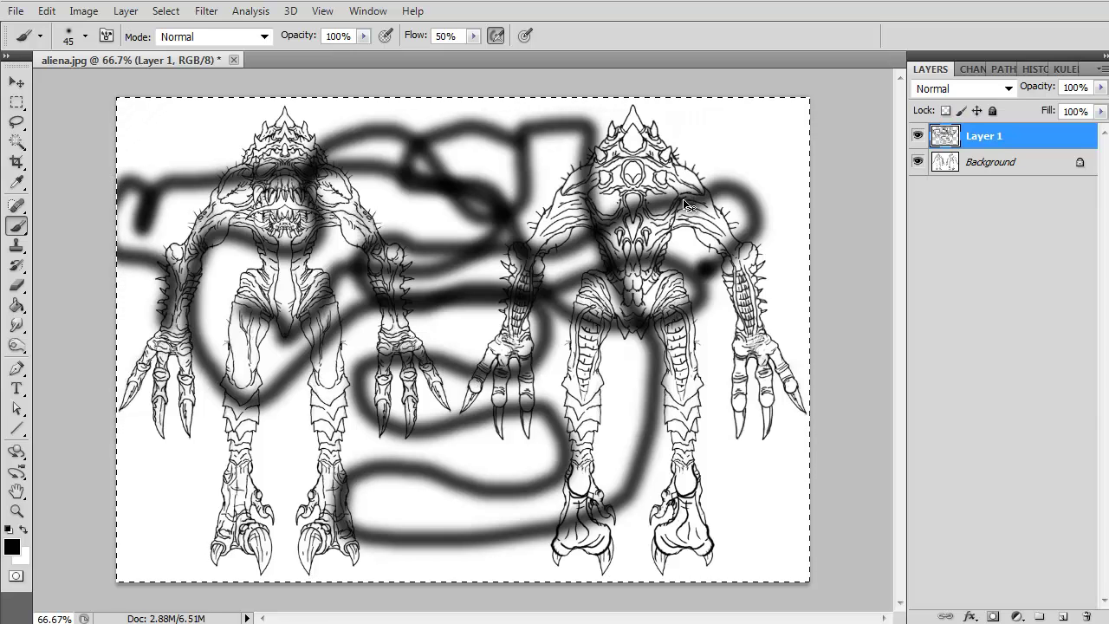
key("ctrl+d")
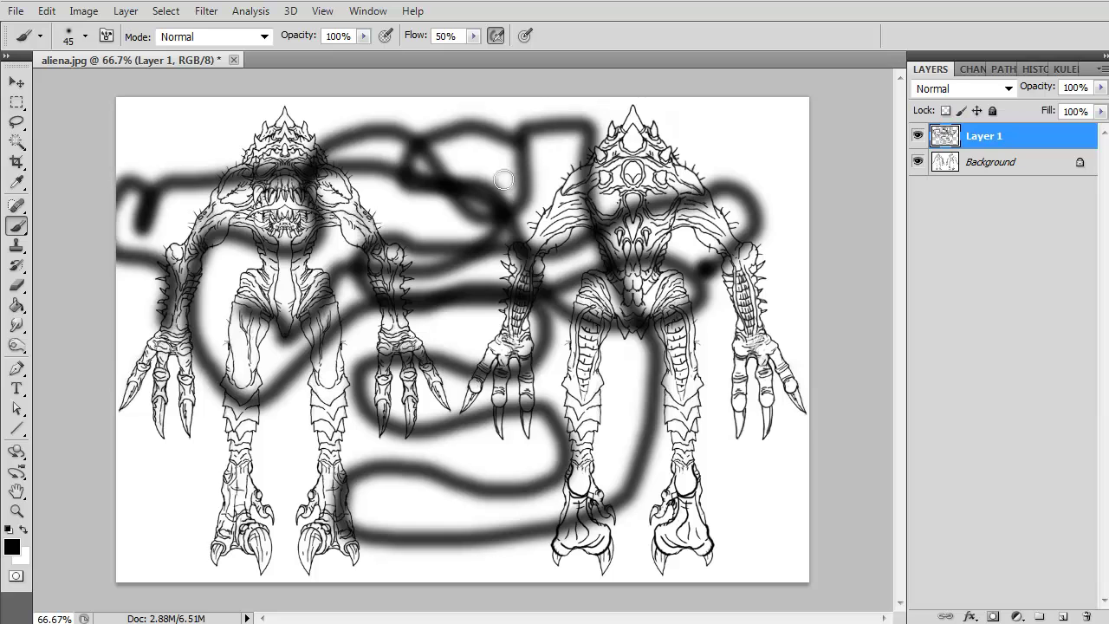
key("Delete")
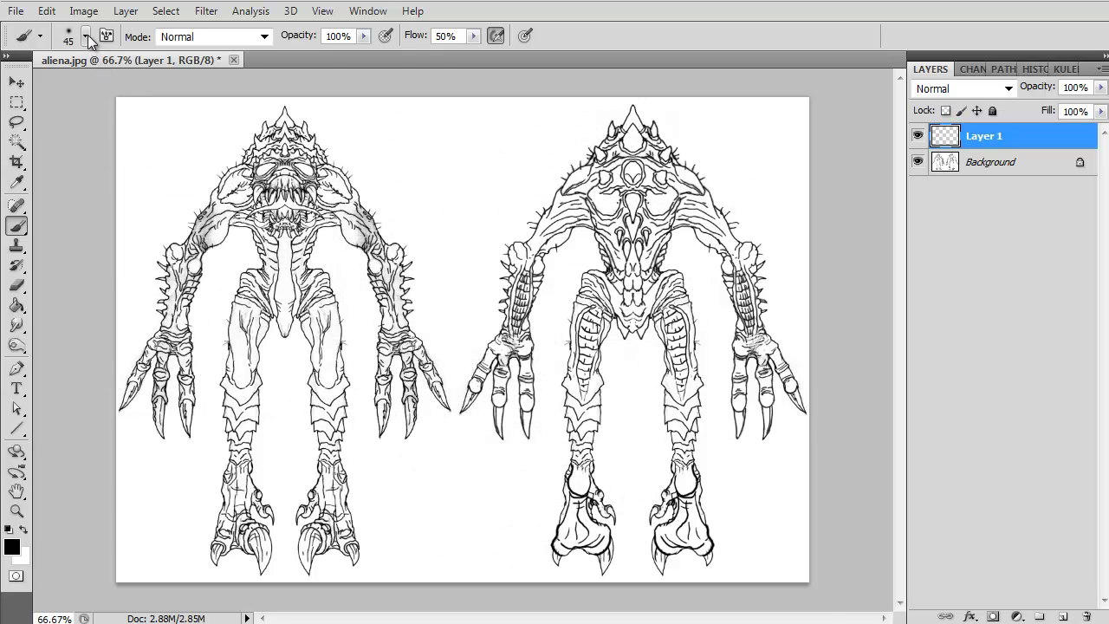
- Choose a hard round brush from the Brush Preset picker
left_click(86, 36)
left_click(206, 177)
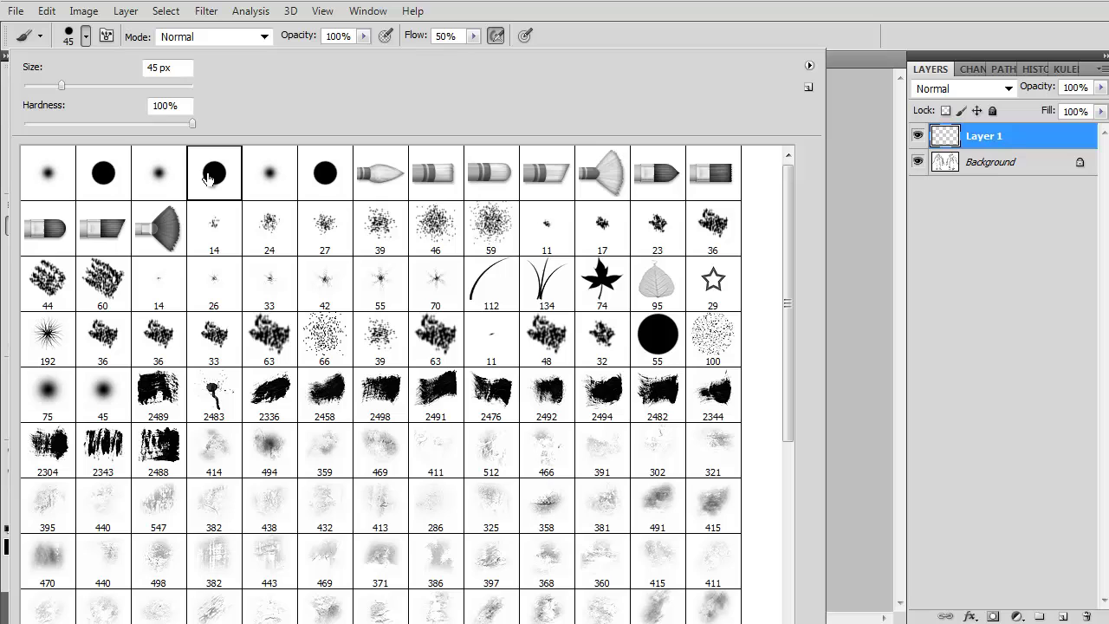
left_click(861, 200)
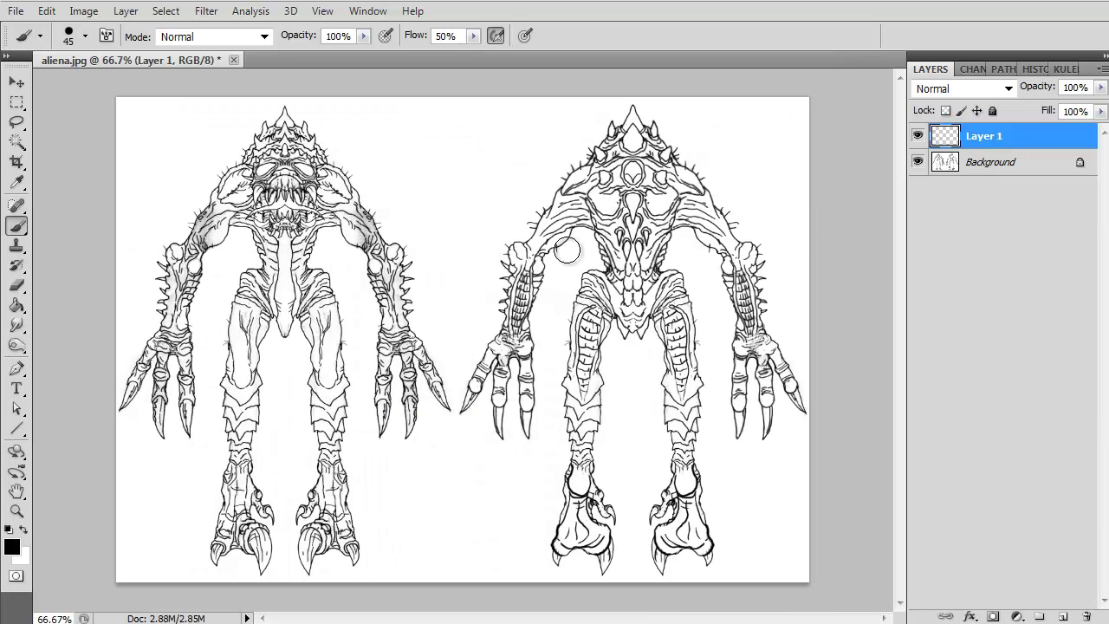
- After undoing two black S-shaped test strokes, paint a thick black vertical bar between the creatures
mouse_move(396, 168)
left_mouse_down()
mouse_move(498, 182)
mouse_move(522, 203)
mouse_move(454, 207)
mouse_move(421, 225)
mouse_move(488, 262)
mouse_move(426, 285)
mouse_move(421, 304)
mouse_move(469, 303)
left_mouse_up()
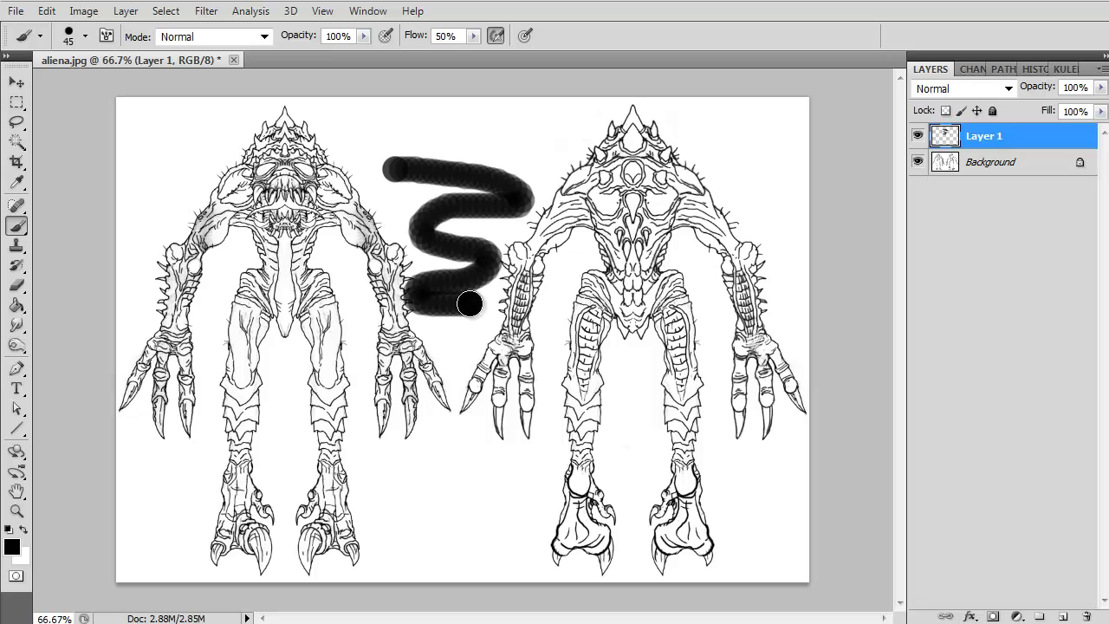
key("ctrl+z")
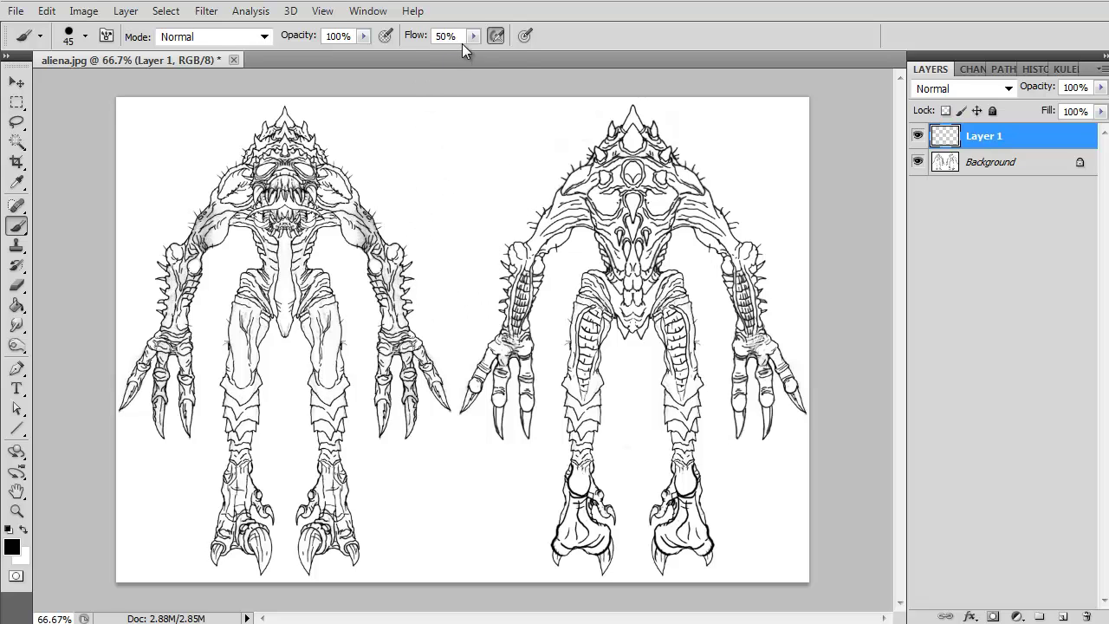
mouse_move(466, 165)
left_mouse_down()
mouse_move(411, 163)
mouse_move(412, 201)
mouse_move(466, 220)
mouse_move(443, 271)
mouse_move(359, 285)
mouse_move(381, 357)
mouse_move(495, 323)
mouse_move(525, 394)
mouse_move(399, 420)
left_mouse_up()
key("ctrl+z")
mouse_move(520, 140)
left_mouse_down()
mouse_move(477, 152)
mouse_move(473, 174)
mouse_move(489, 198)
mouse_move(462, 228)
mouse_move(468, 496)
left_mouse_up()
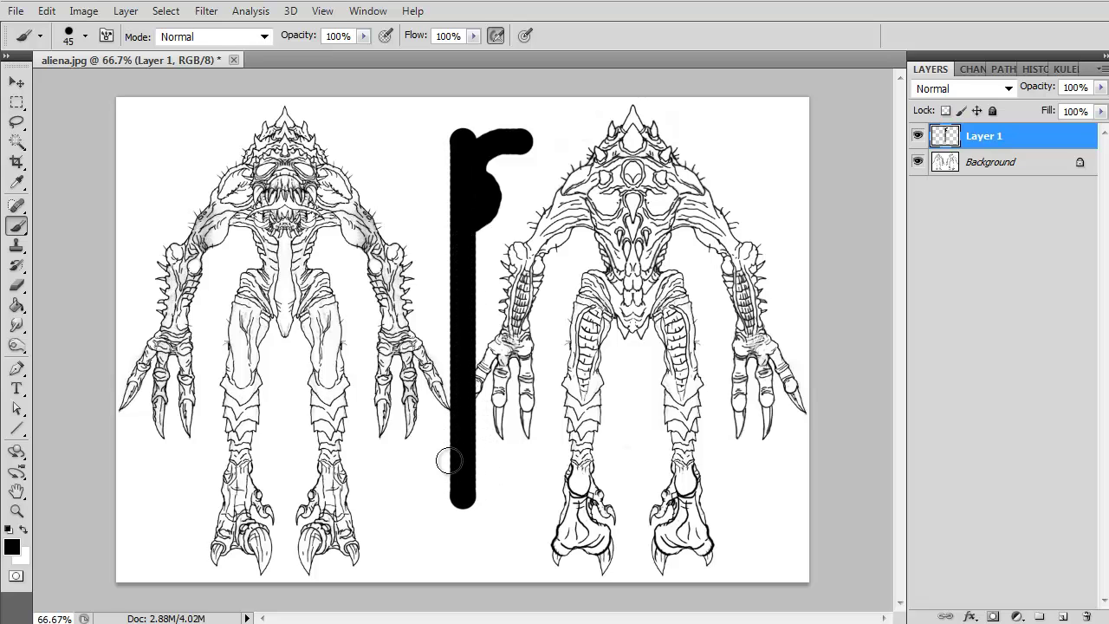
- Paint straight Shift-click lines from the bar's base leftward, down the left side, and across the feet
mouse_move(457, 447)
left_mouse_down()
mouse_move(424, 479)
mouse_move(371, 468)
mouse_move(180, 468)
left_mouse_up()
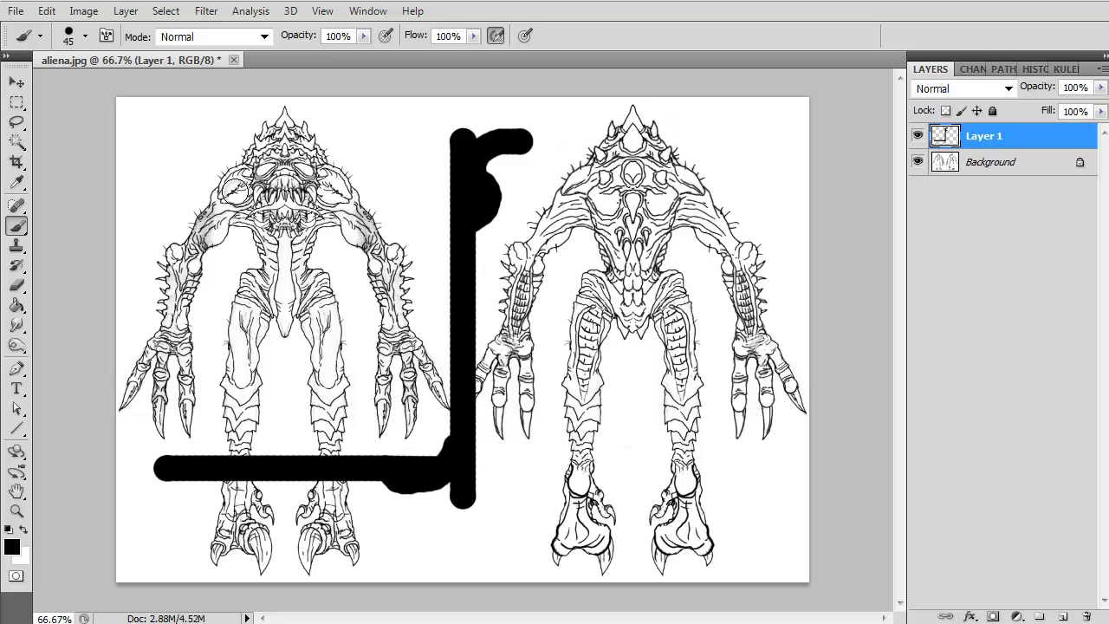
left_click(206, 165, "shift")
mouse_move(212, 180)
left_mouse_down()
mouse_move(242, 248)
mouse_move(312, 539)
left_mouse_up()
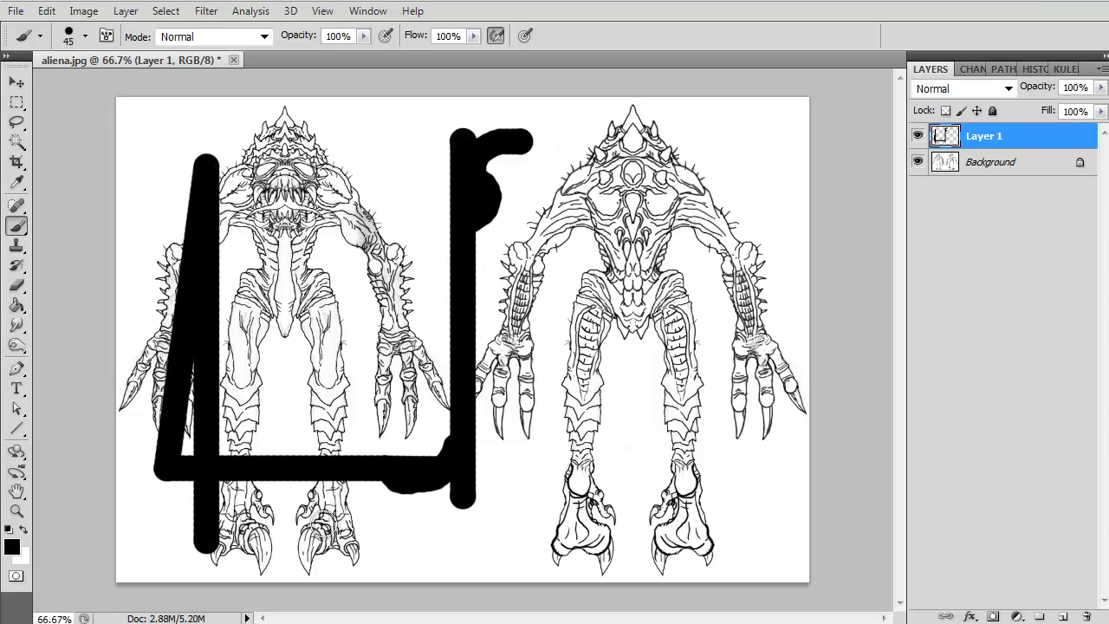
left_click(323, 523)
mouse_move(323, 523)
left_mouse_down()
mouse_move(509, 521)
mouse_move(629, 502)
mouse_move(678, 523)
mouse_move(708, 494)
mouse_move(716, 522)
left_mouse_up()
- Add straight lines down the right creature and across the middle and chests, then delete the practice lines from Layer 1
left_click(688, 193)
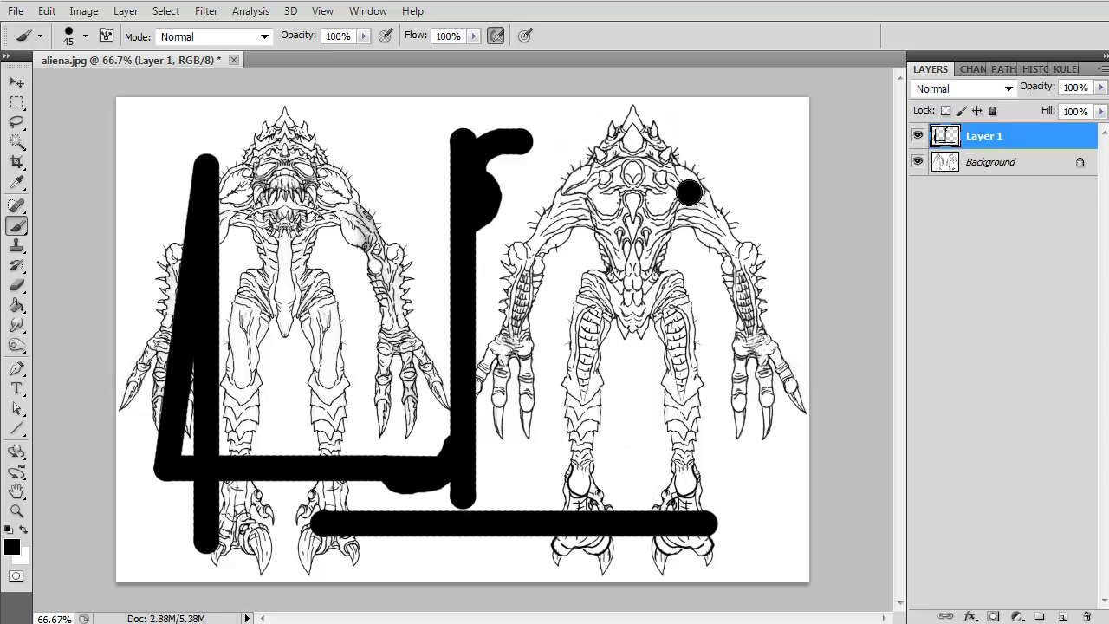
left_click_drag(689, 192, 738, 440)
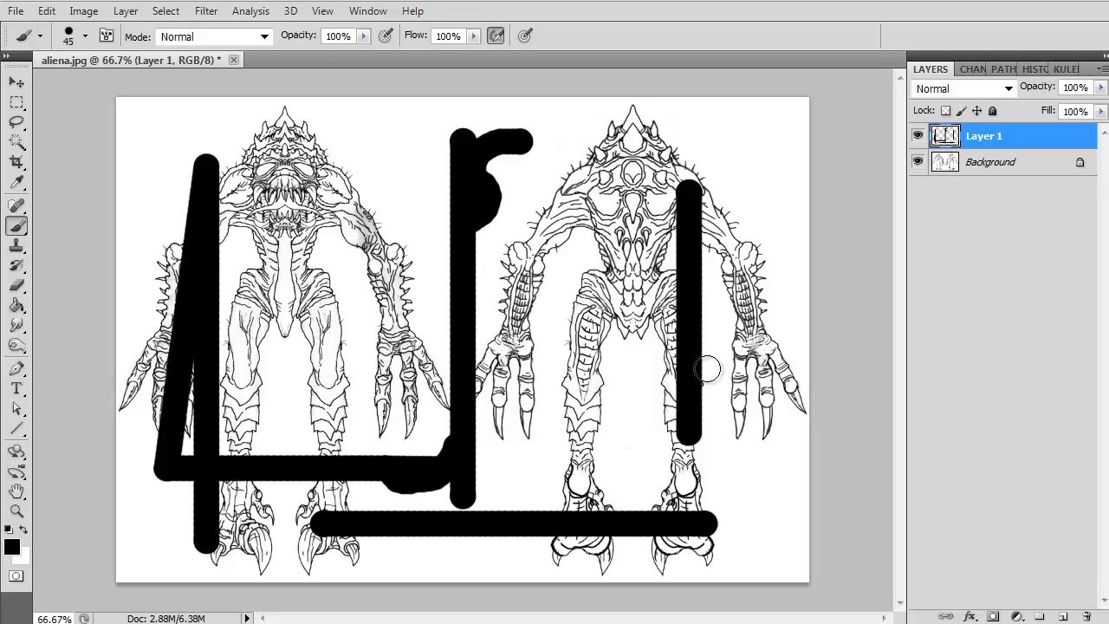
mouse_move(691, 330)
left_mouse_down()
mouse_move(313, 368)
mouse_move(314, 330)
left_mouse_up()
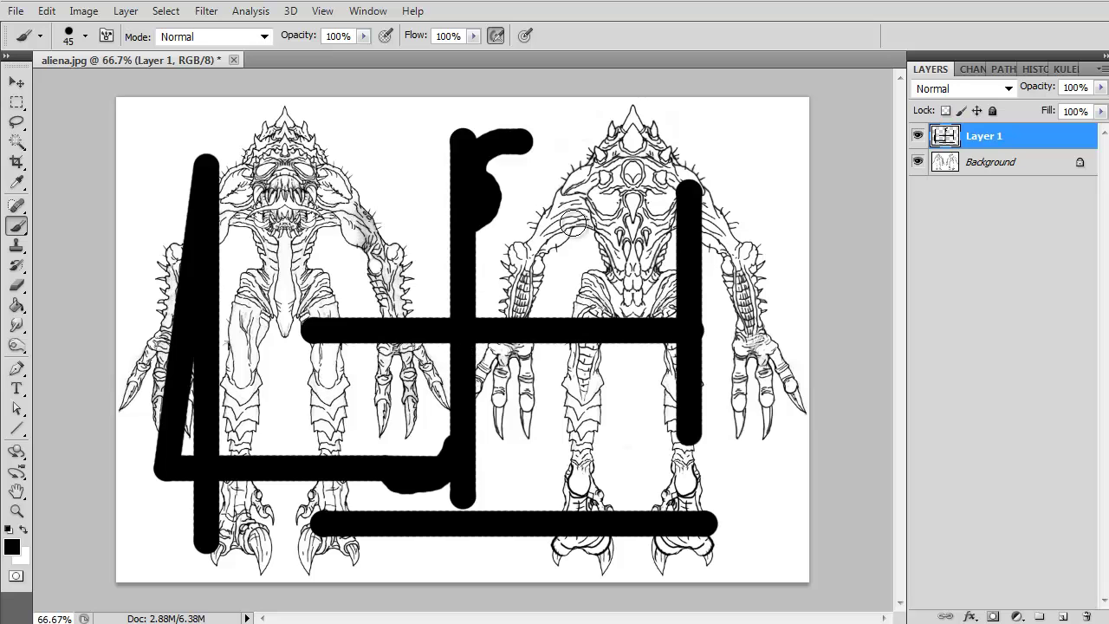
left_click(596, 210)
left_click_drag(596, 210, 164, 211)
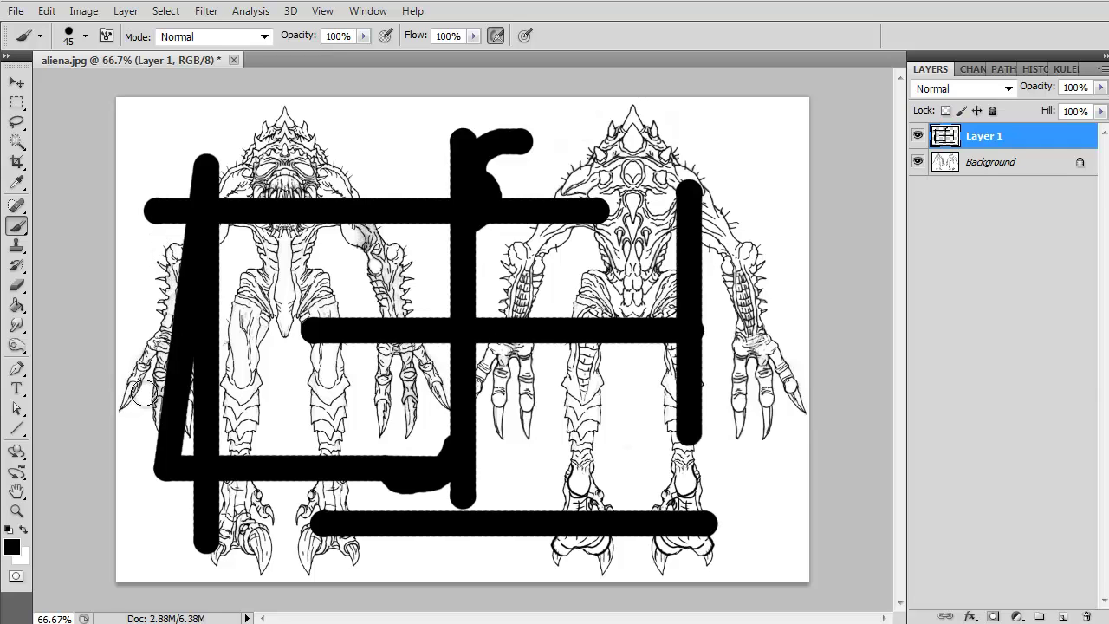
key("Delete")
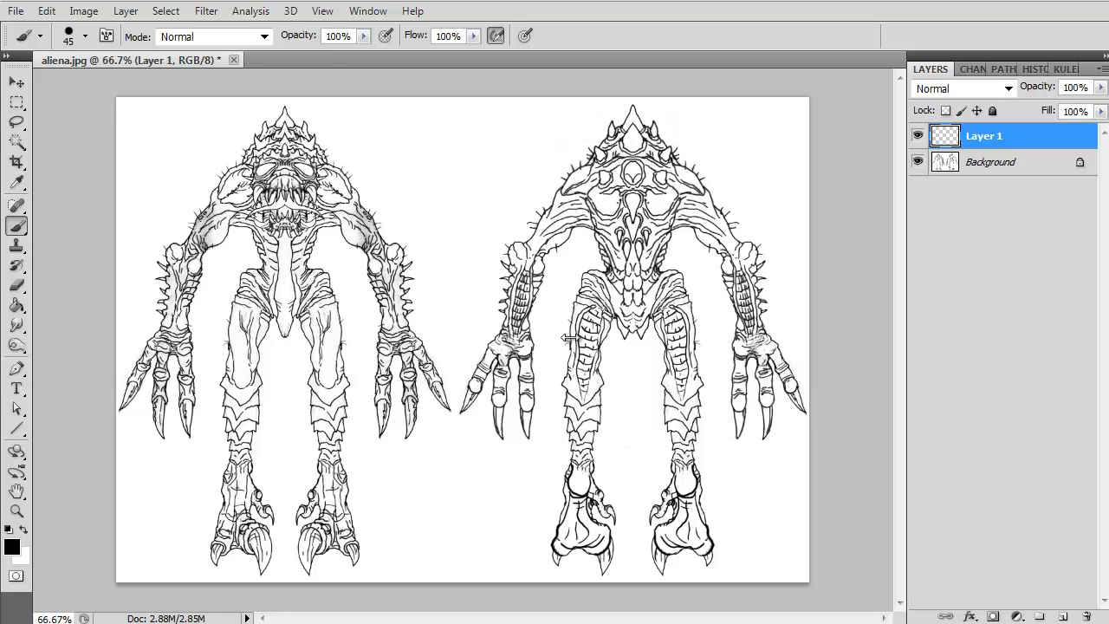
key("Tab")
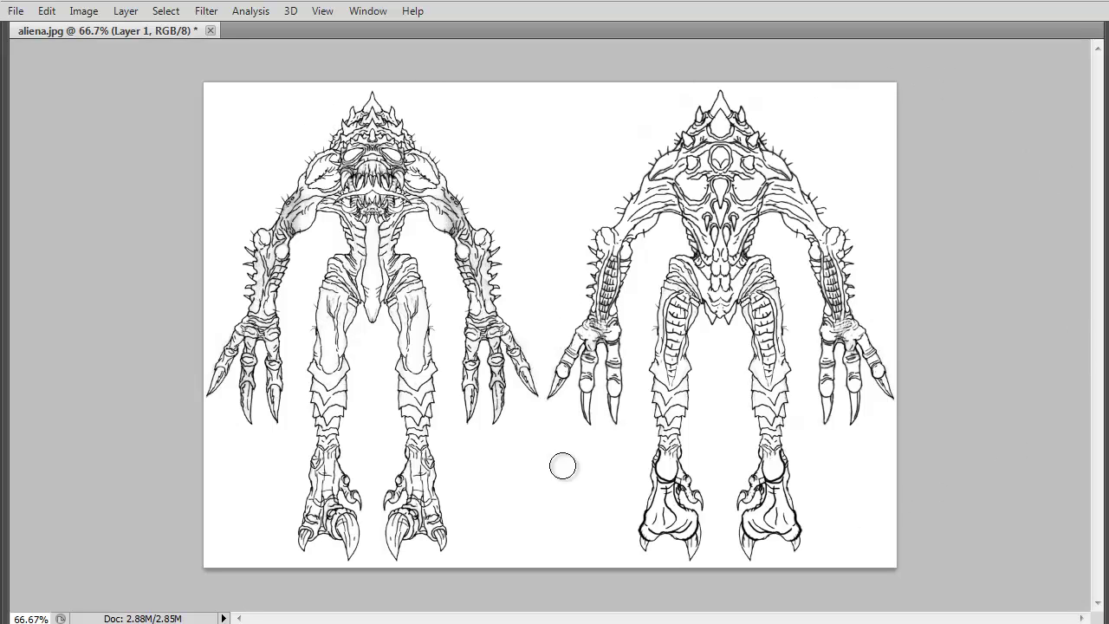
mouse_move(307, 121)
left_mouse_down()
mouse_move(411, 148)
mouse_move(429, 233)
mouse_move(580, 169)
mouse_move(682, 251)
mouse_move(480, 273)
mouse_move(541, 385)
mouse_move(707, 381)
mouse_move(347, 449)
mouse_move(396, 477)
mouse_move(499, 466)
left_mouse_up()
key("ctrl+z")
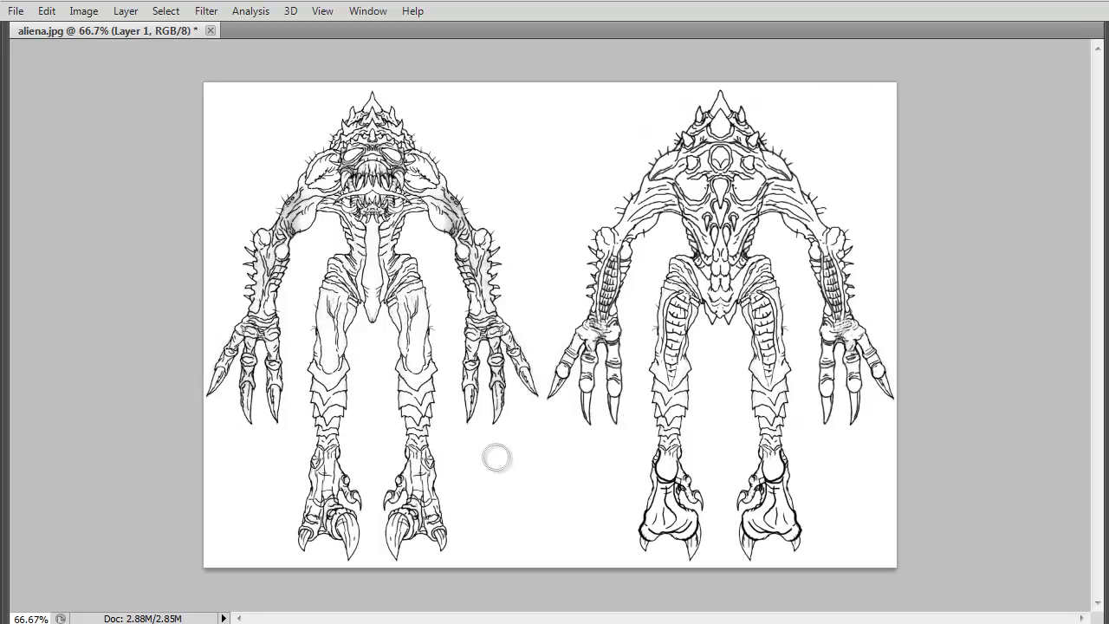
key("Tab")
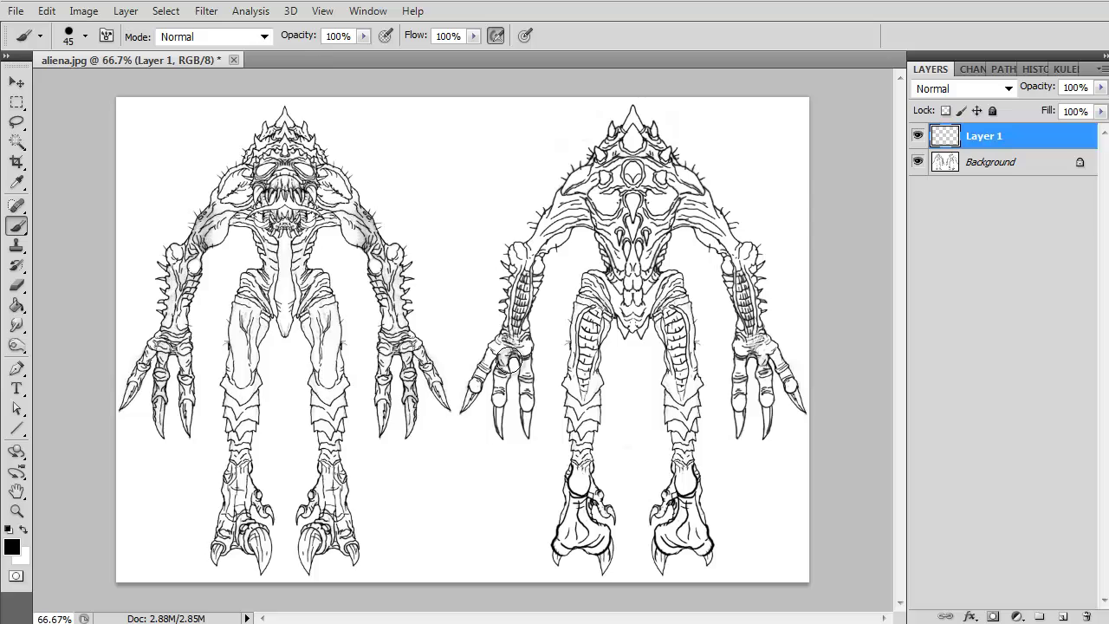
key("Tab")
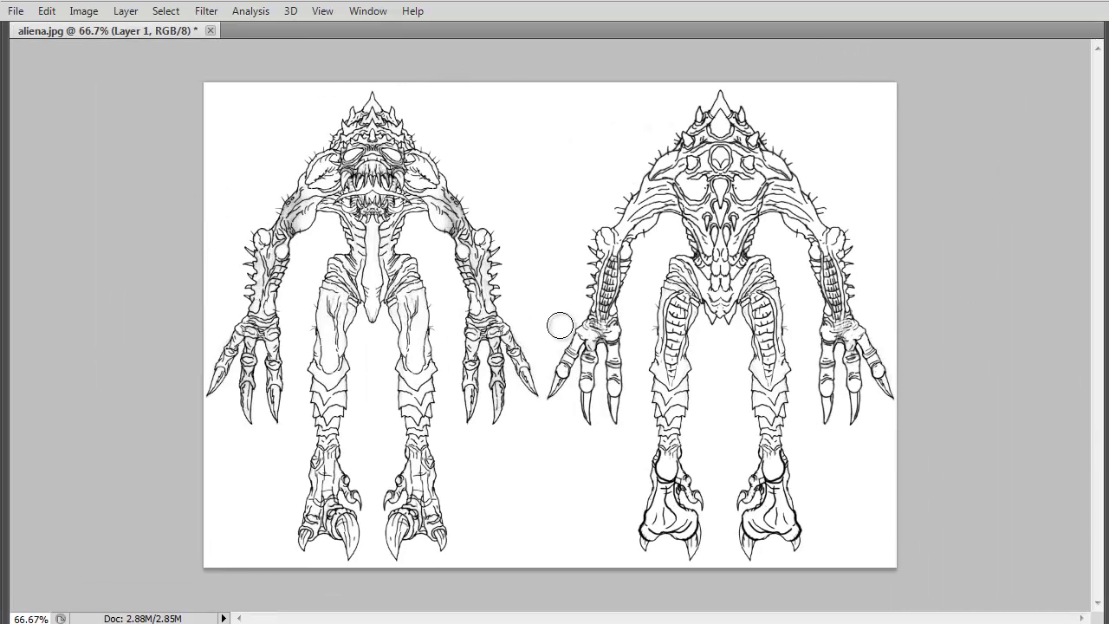
key("Tab")
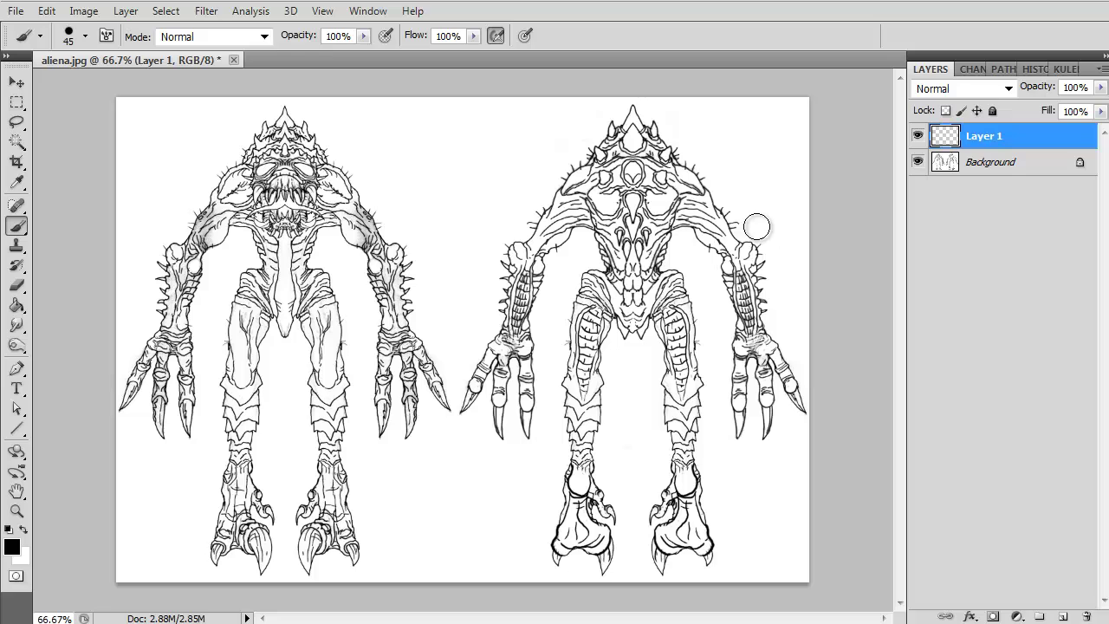
key("Tab")
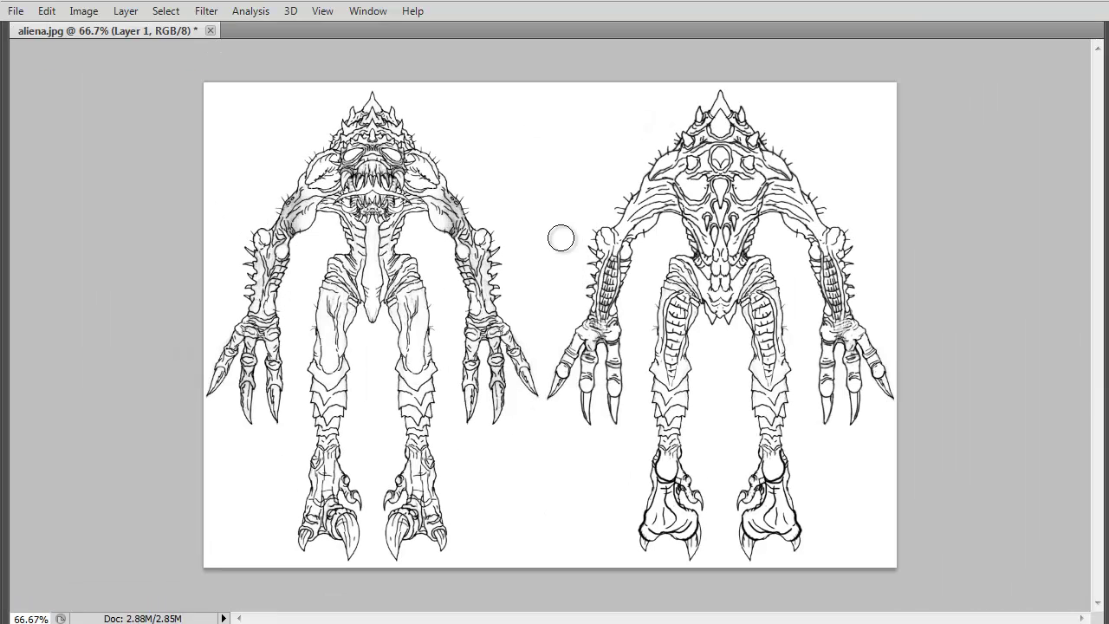
key("v")
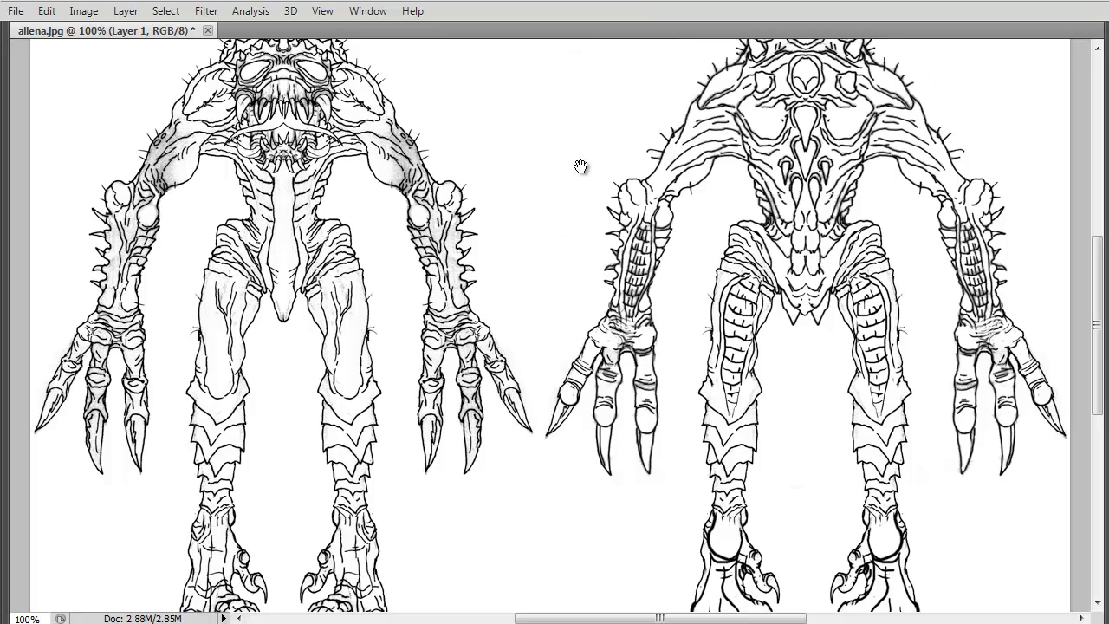
left_click_drag(577, 169, 575, 235)
key("Tab")
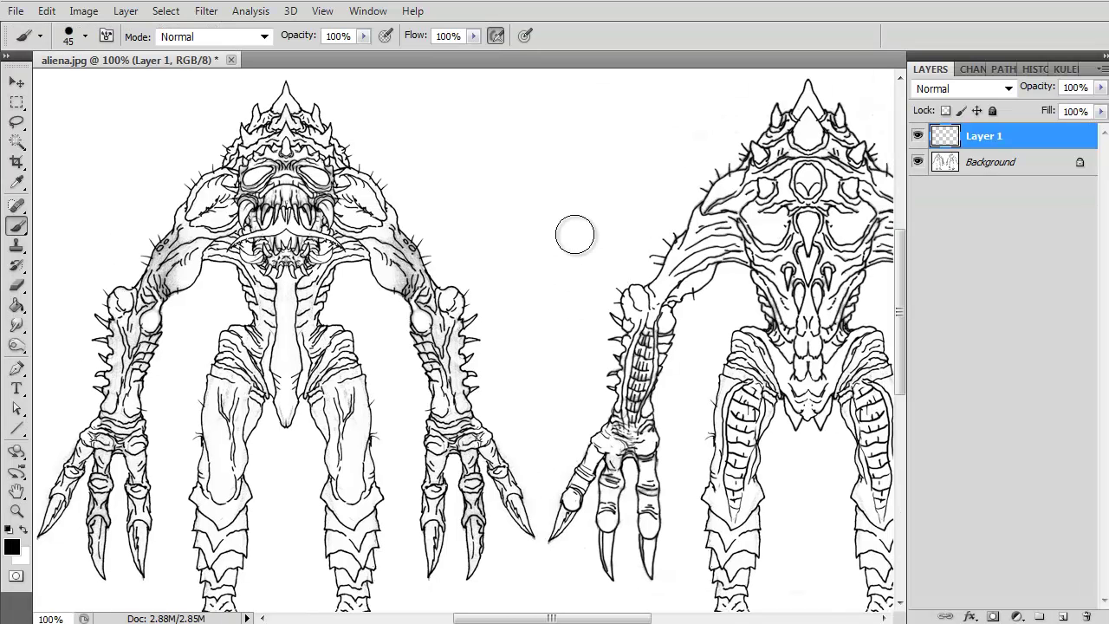